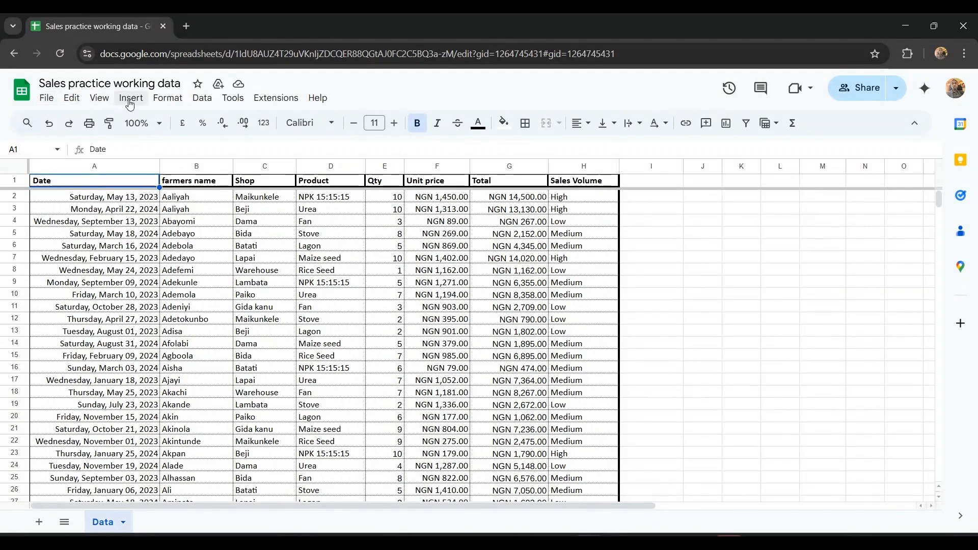
{"action": "left_click", "coordinate": [129, 102]}
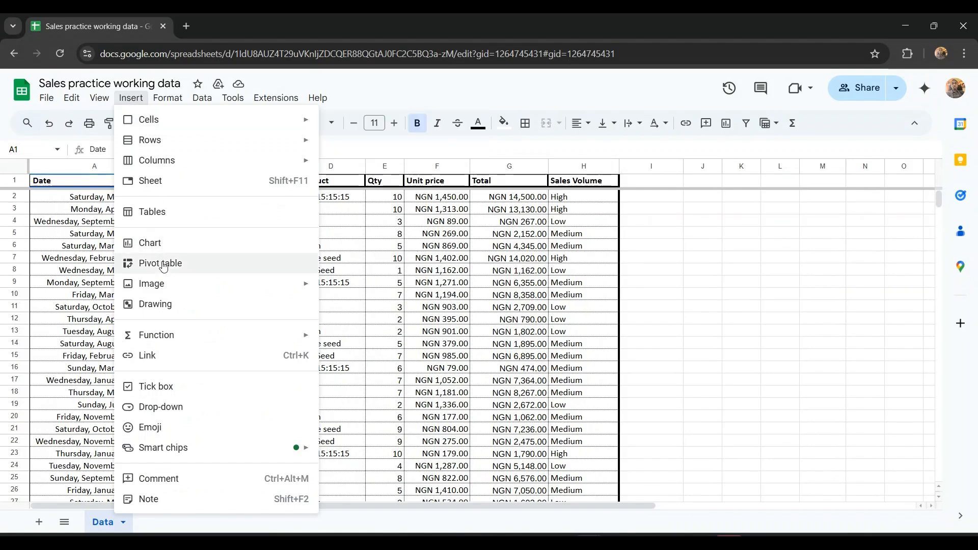
{"action": "left_click", "coordinate": [372, 261]}
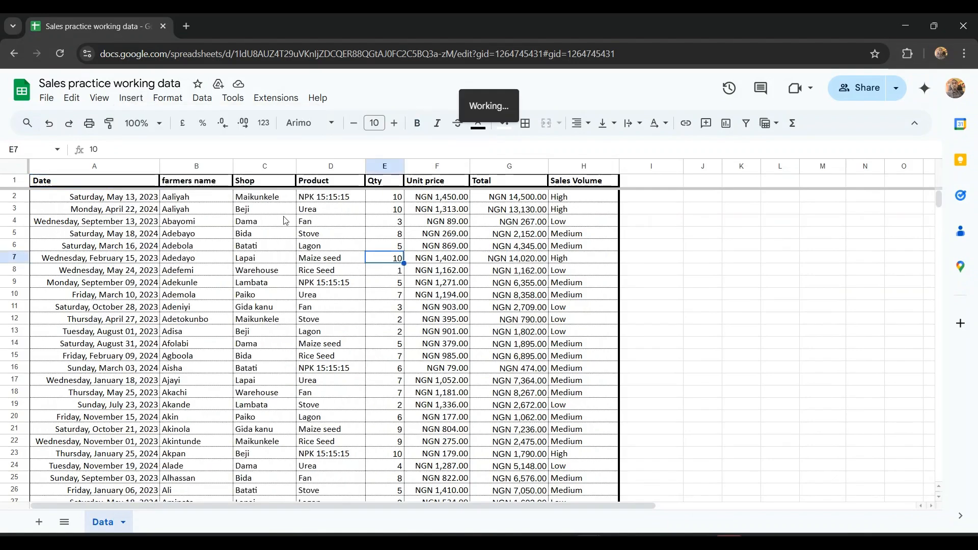
{"action": "left_click", "coordinate": [48, 185]}
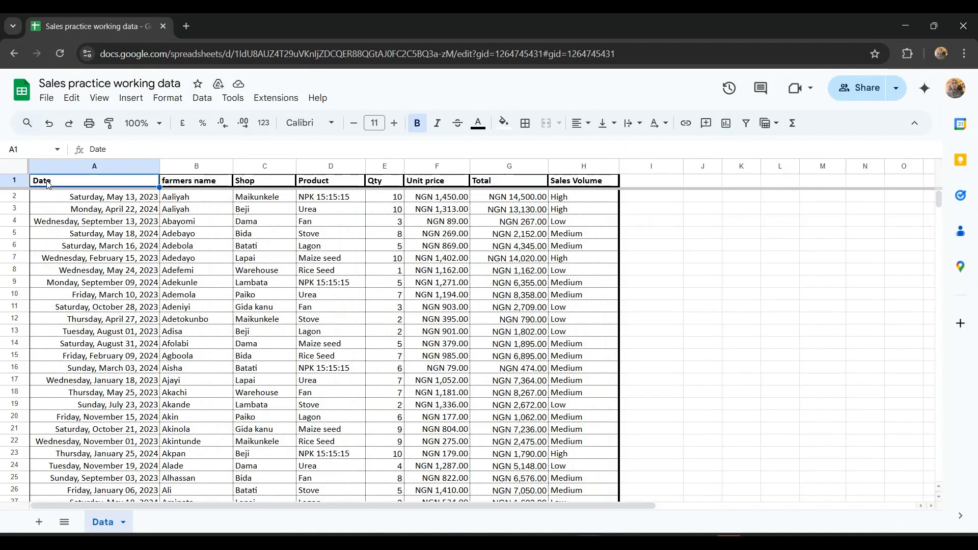
{"action": "key", "text": "ctrl+a"}
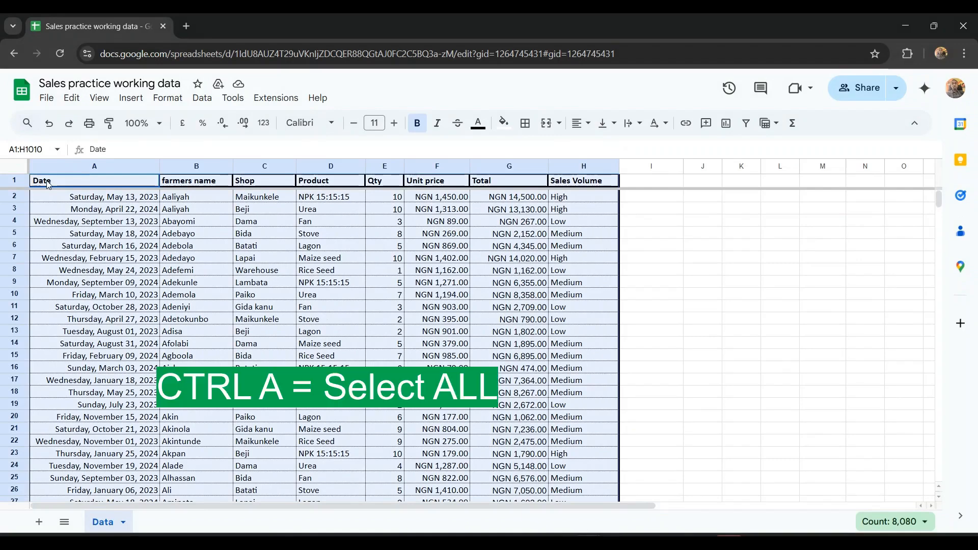
{"action": "left_click", "coordinate": [242, 273]}
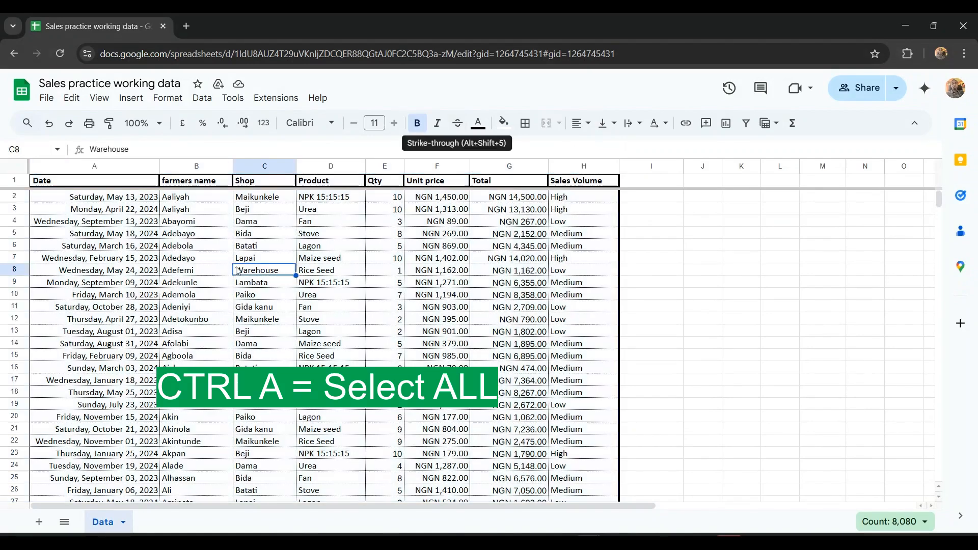
{"action": "left_click", "coordinate": [18, 169]}
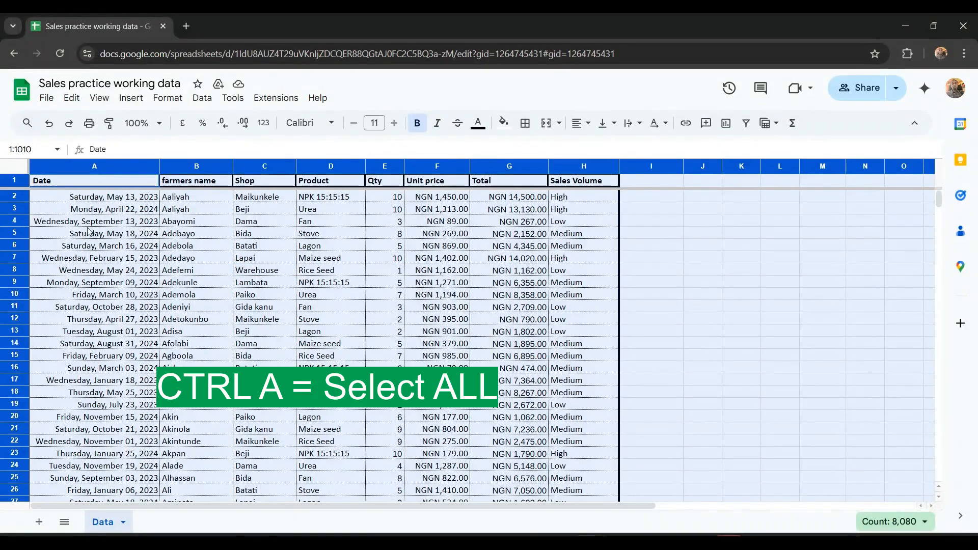
Create a pivot table on a new sheet from the whole sales data range A1:H1010
{"action": "left_click", "coordinate": [129, 220]}
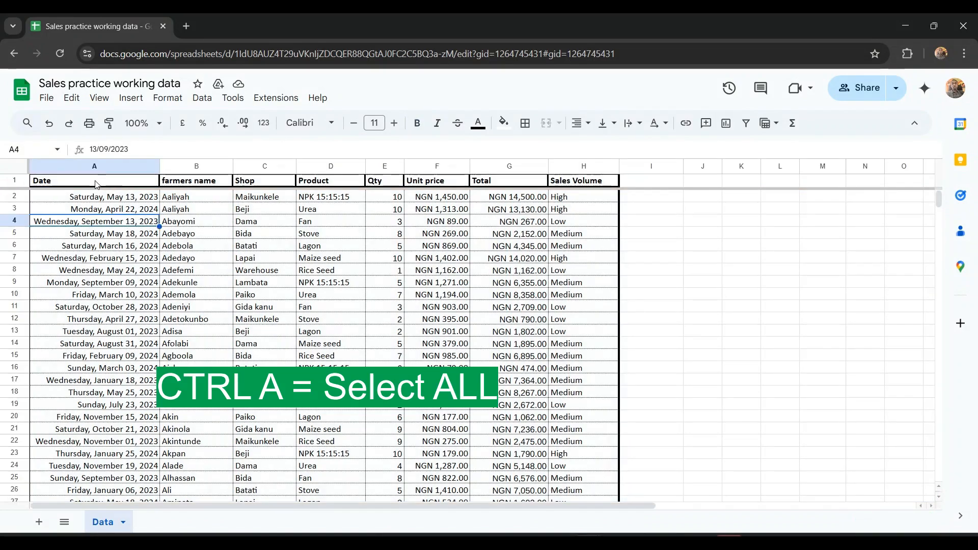
{"action": "key", "text": "ctrl+a"}
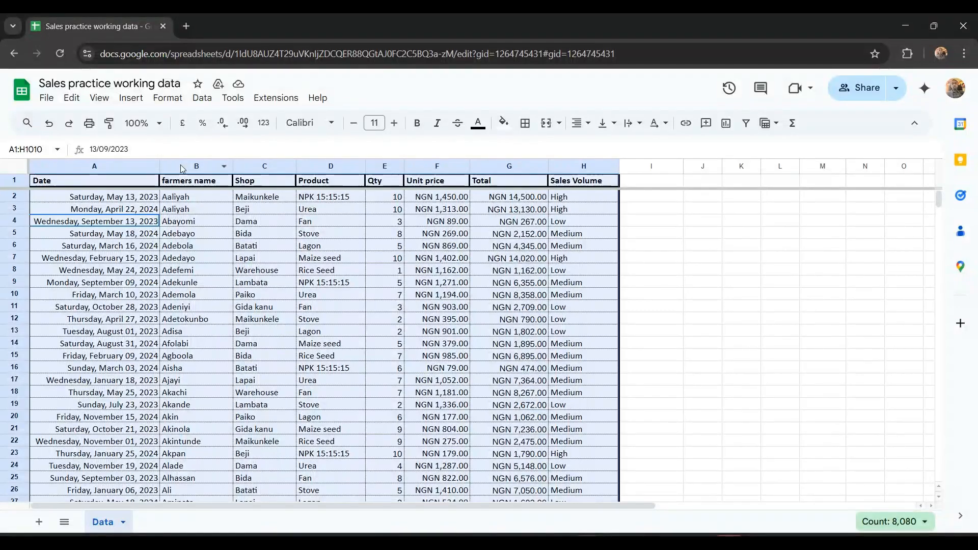
{"action": "left_click", "coordinate": [134, 101]}
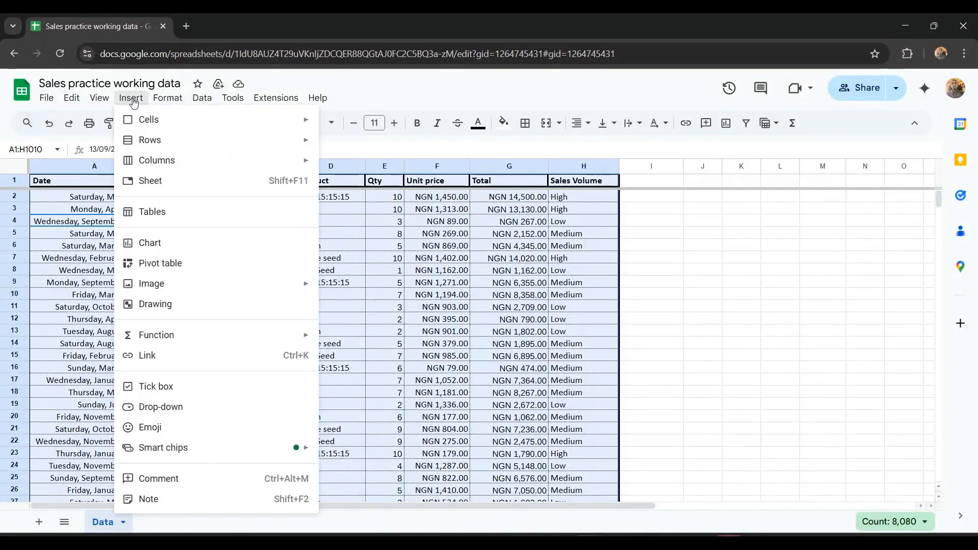
{"action": "left_click", "coordinate": [173, 267]}
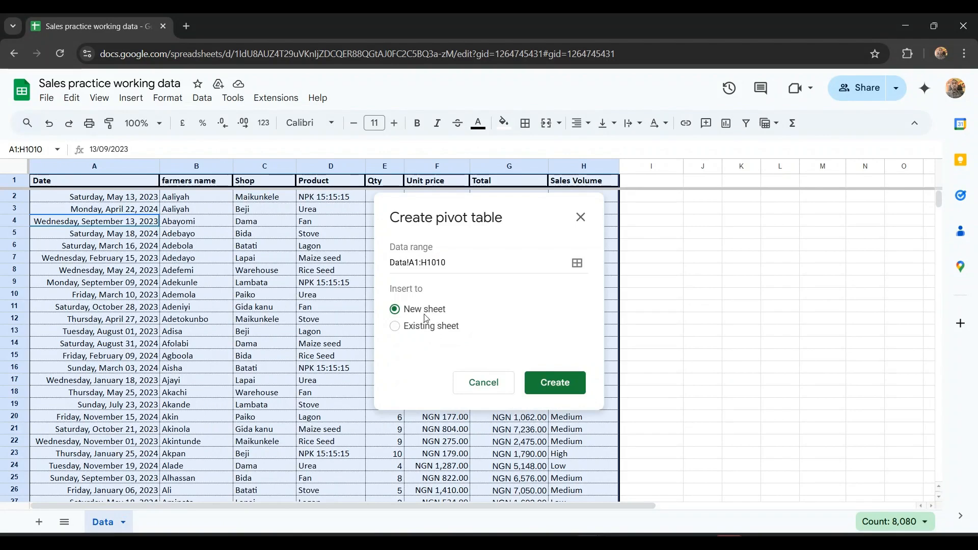
{"action": "left_click", "coordinate": [560, 388]}
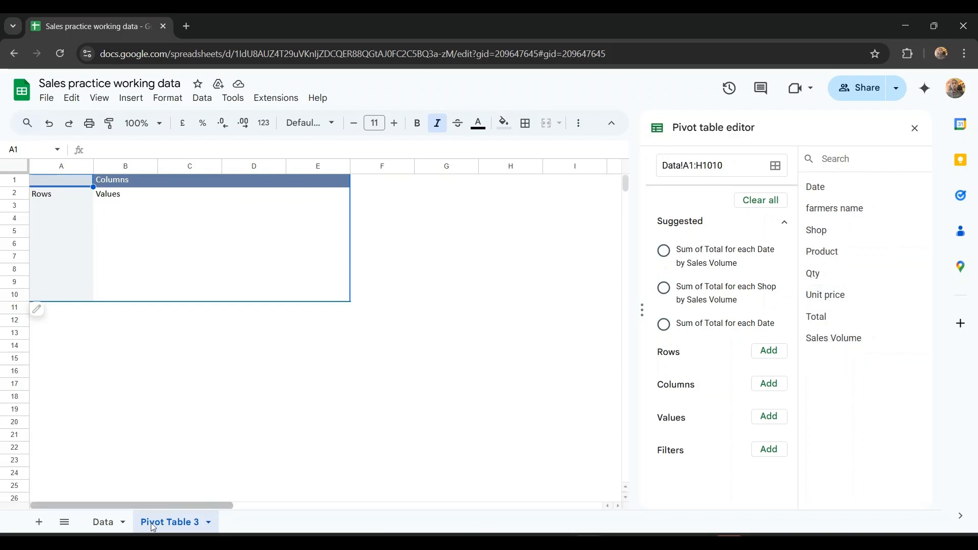
Try Product as the pivot table's row field and as its column field, removing it each time
{"action": "left_click", "coordinate": [106, 523]}
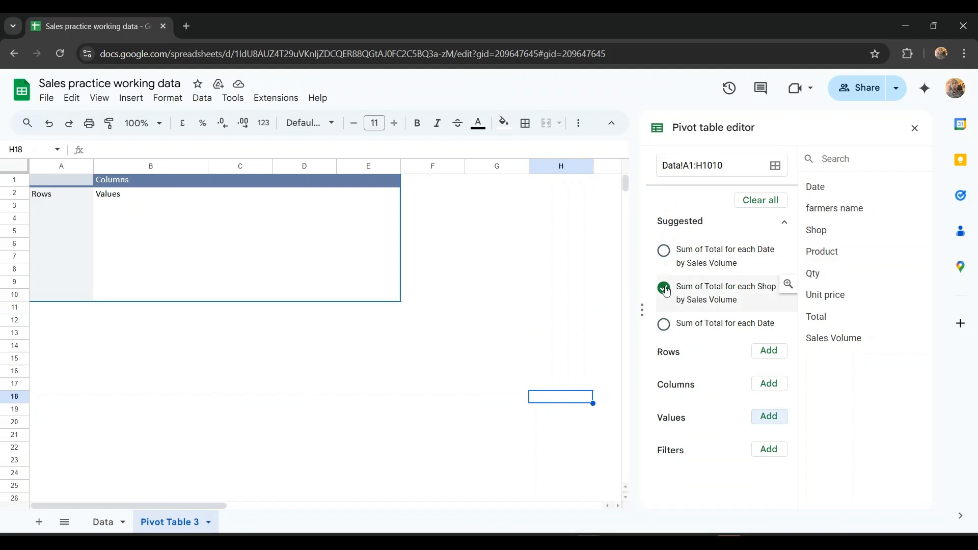
{"action": "left_click", "coordinate": [667, 291]}
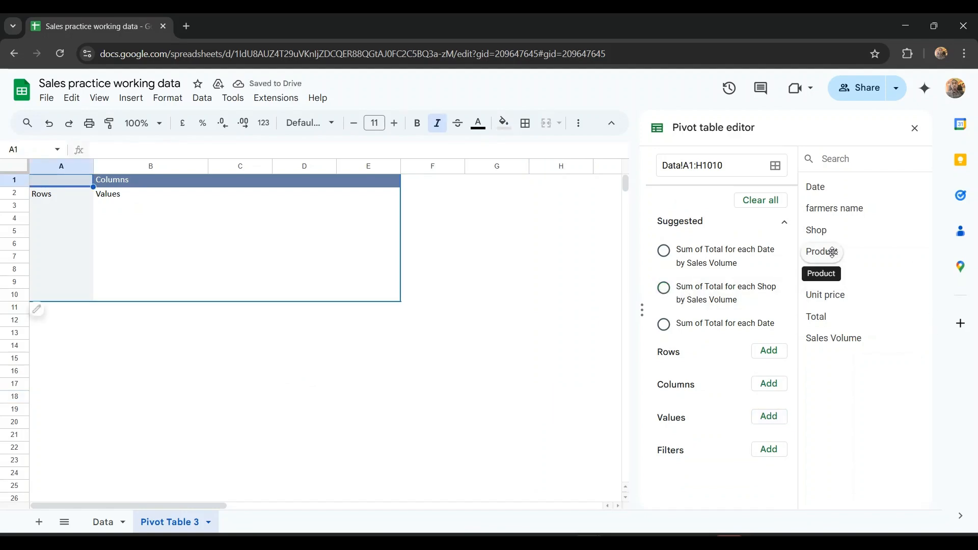
{"action": "left_click_drag", "start_coordinate": [833, 253], "coordinate": [671, 372]}
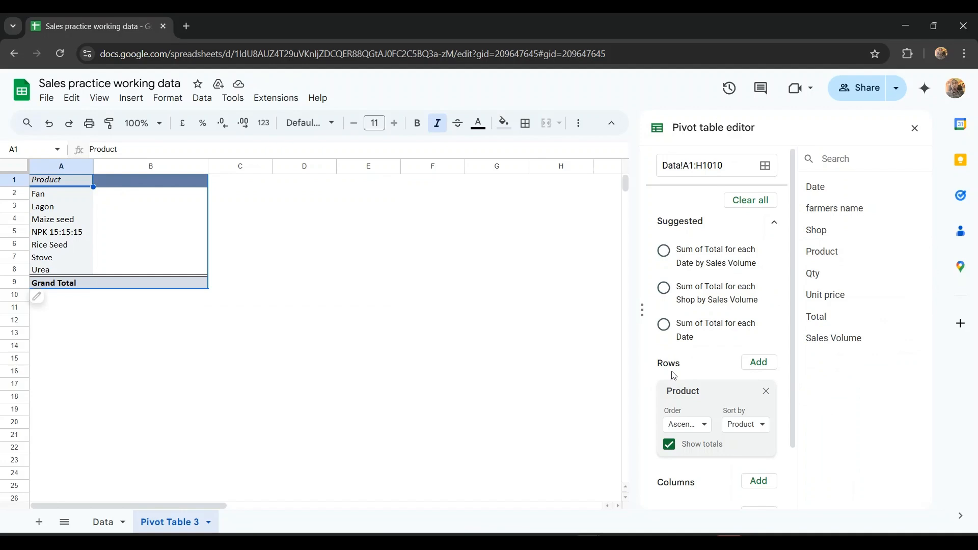
{"action": "scroll", "coordinate": [674, 376], "scroll_direction": "down", "scroll_amount": 2}
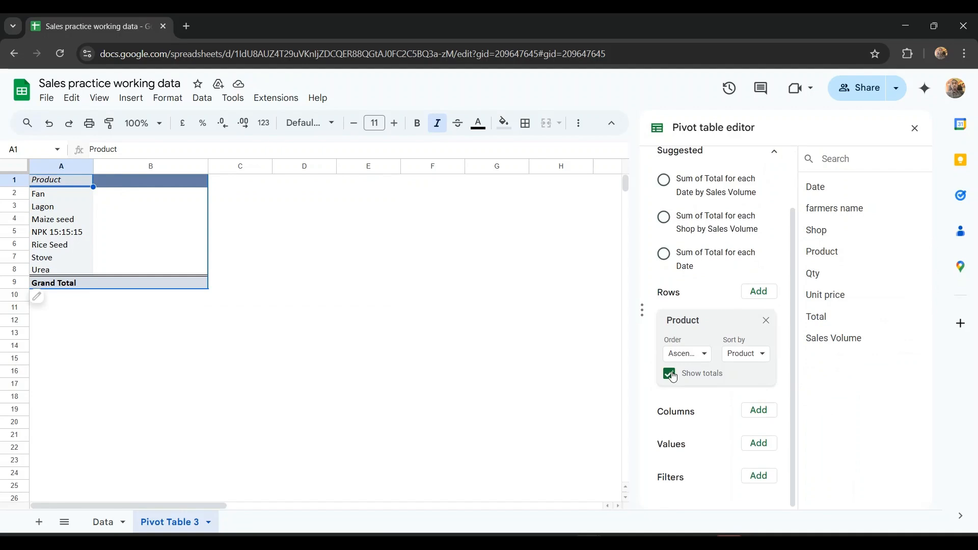
{"action": "left_click", "coordinate": [766, 321]}
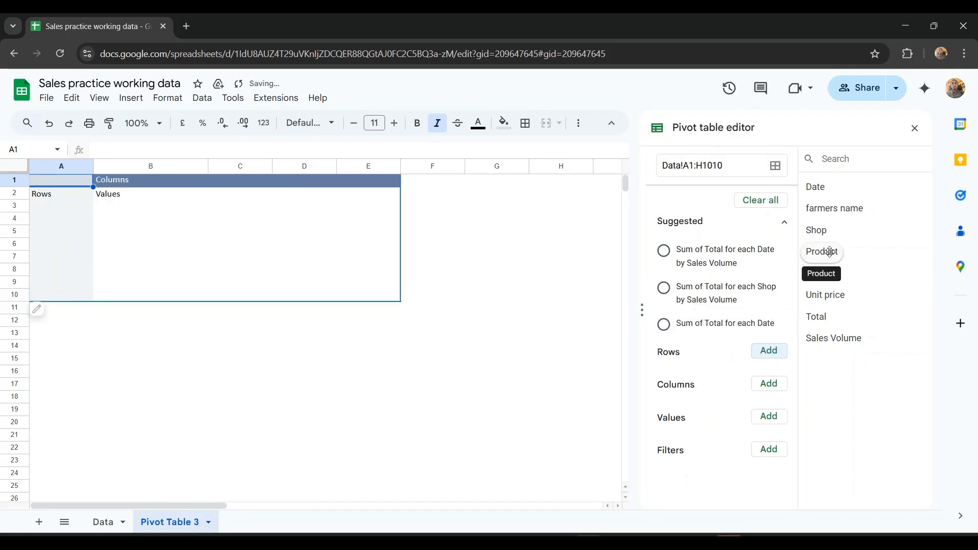
{"action": "left_click_drag", "start_coordinate": [829, 251], "coordinate": [675, 415]}
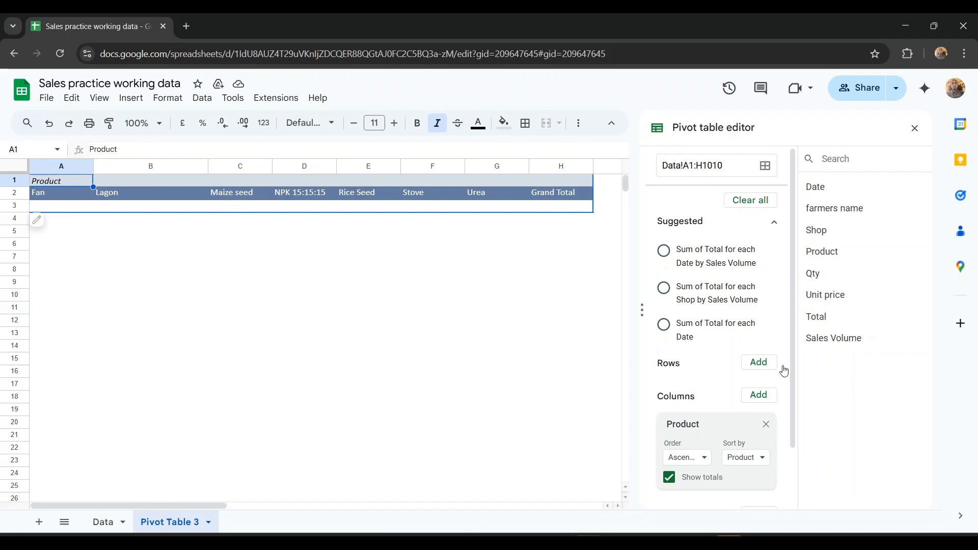
{"action": "left_click", "coordinate": [767, 424]}
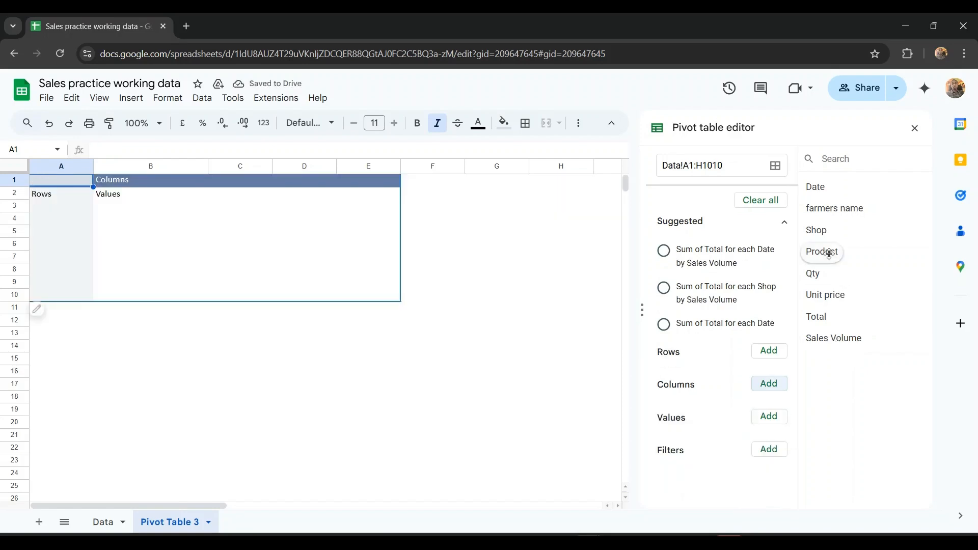
Build the pivot table with Product as the row field and Total as the value field
{"action": "left_click_drag", "start_coordinate": [826, 250], "coordinate": [670, 373]}
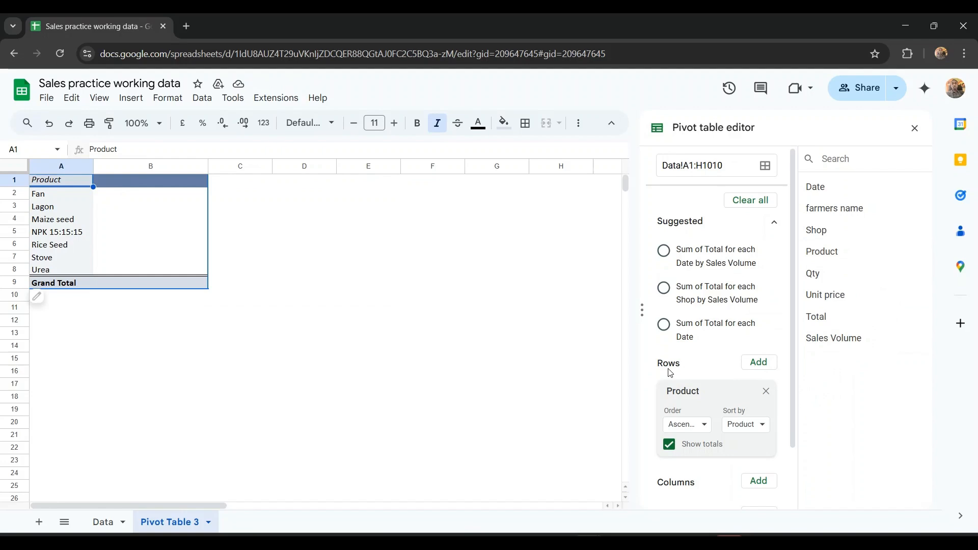
{"action": "scroll", "coordinate": [732, 305], "scroll_direction": "down", "scroll_amount": 1}
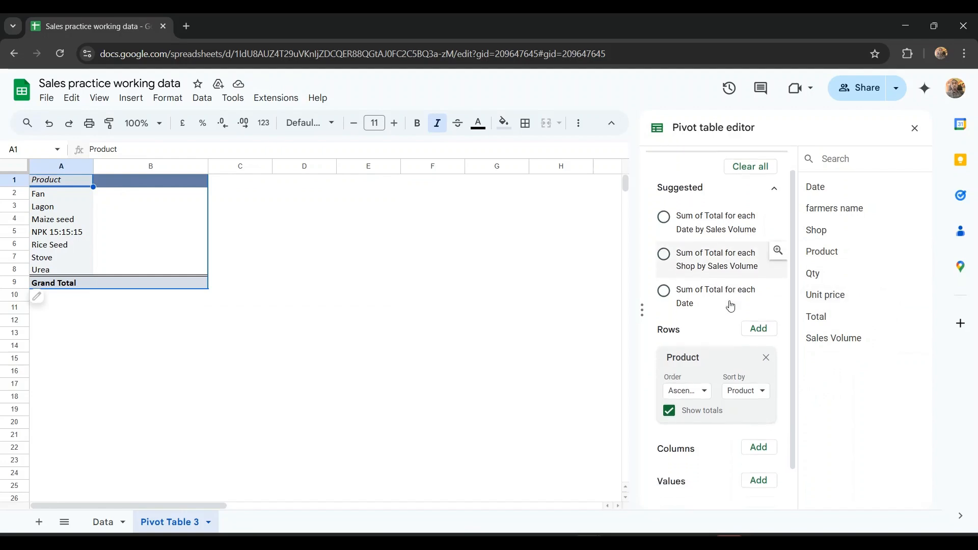
{"action": "scroll", "coordinate": [731, 306], "scroll_direction": "down", "scroll_amount": 1}
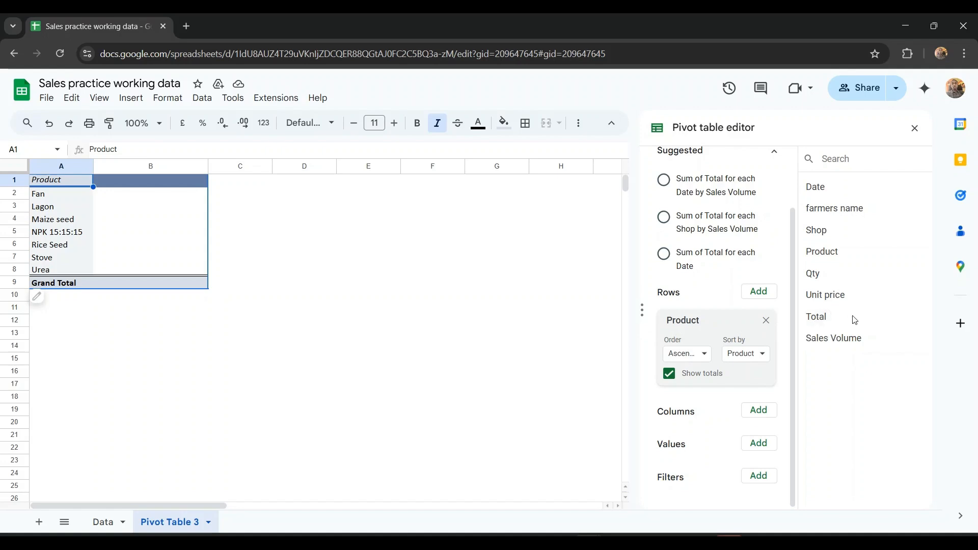
{"action": "left_click_drag", "start_coordinate": [818, 318], "coordinate": [665, 467]}
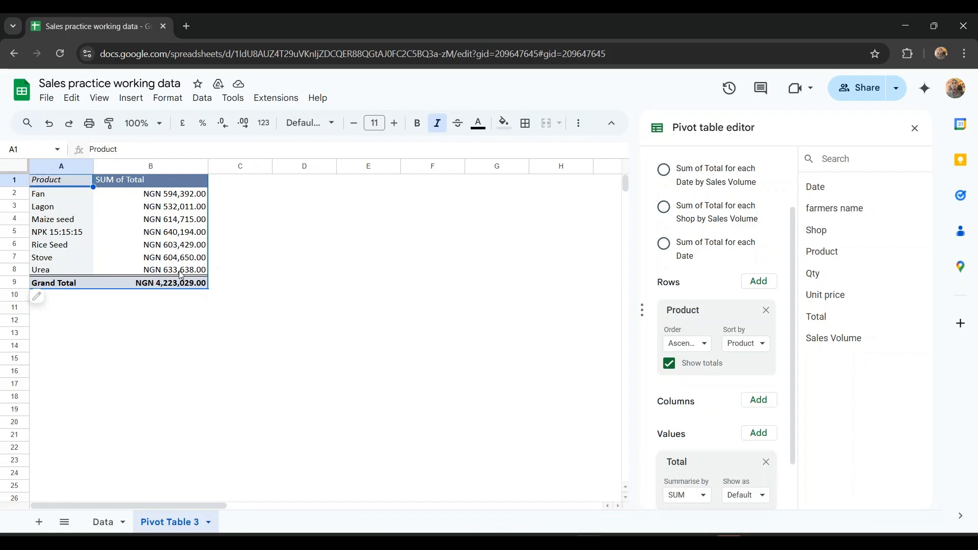
Add 1 blank row at the end of the sales records on the Data sheet
{"action": "left_click", "coordinate": [108, 529]}
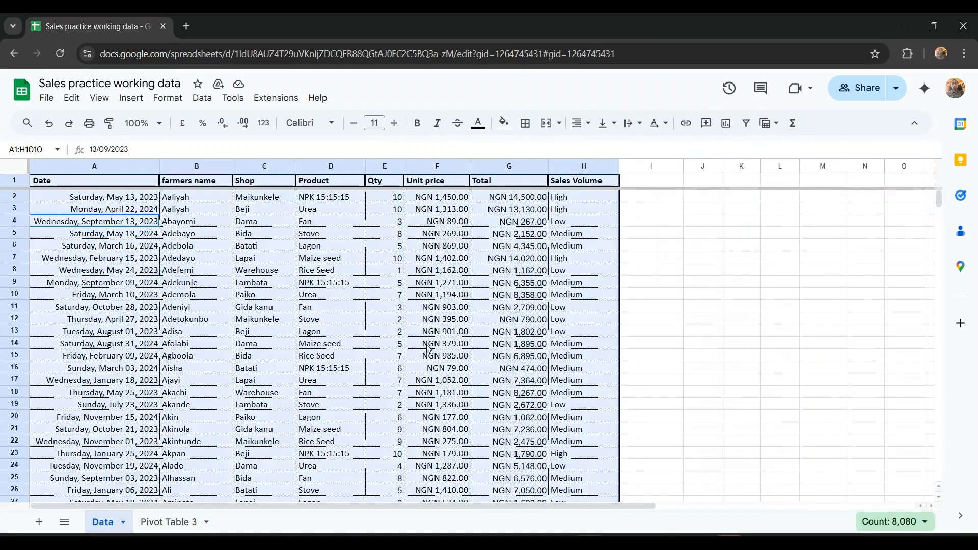
{"action": "left_click", "coordinate": [429, 346]}
{"action": "key", "text": "ctrl+shift+Down"}
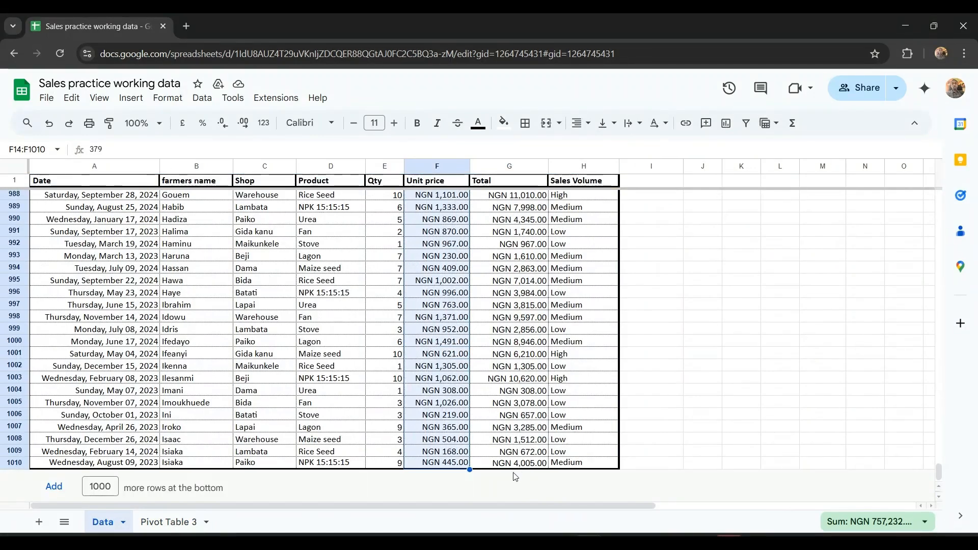
{"action": "left_click", "coordinate": [514, 469]}
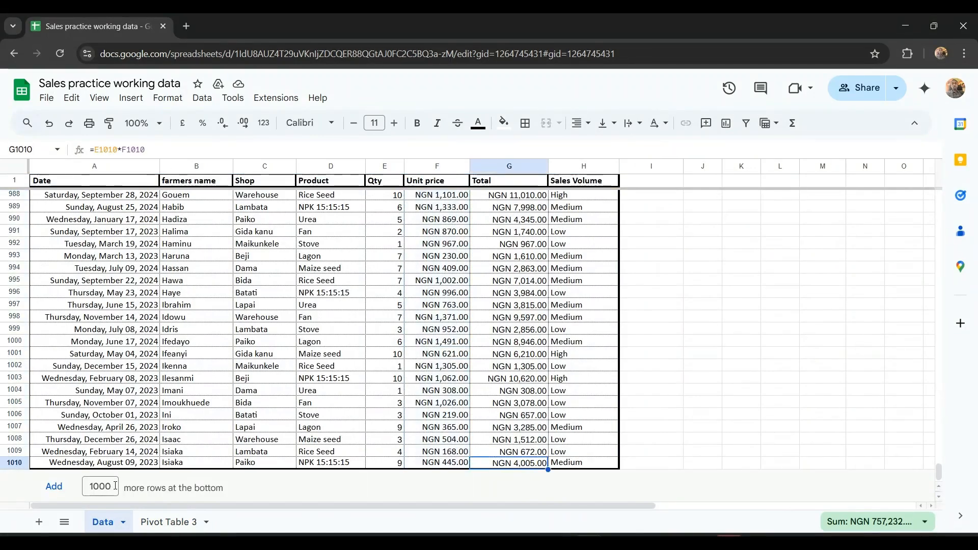
{"action": "key", "text": "BackSpace"}
{"action": "key", "text": "BackSpace"}
{"action": "key", "text": "BackSpace"}
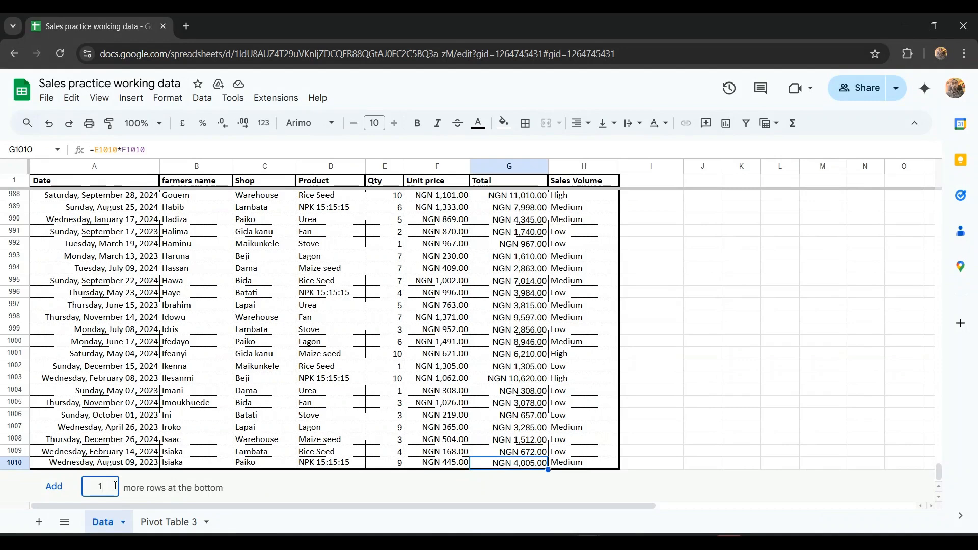
{"action": "key", "text": "Return"}
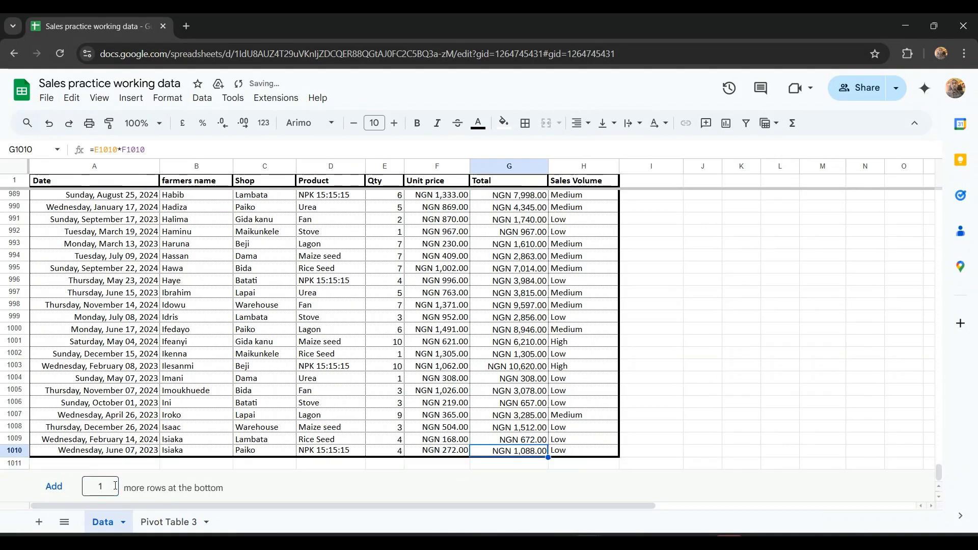
Sum the Total column in cell G1011 with the formula =SUM(G2:G1010)
{"action": "left_click", "coordinate": [510, 466]}
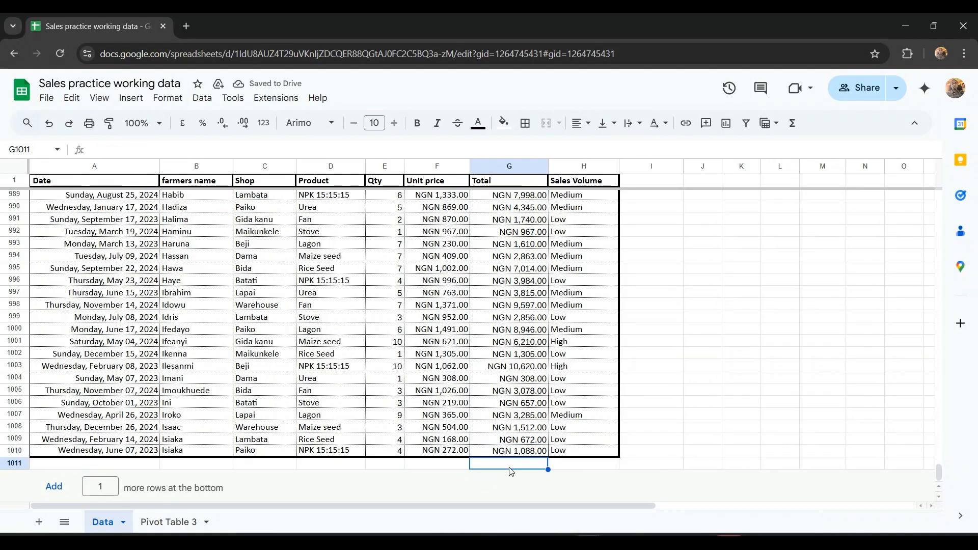
{"action": "type", "text": "=sum"}
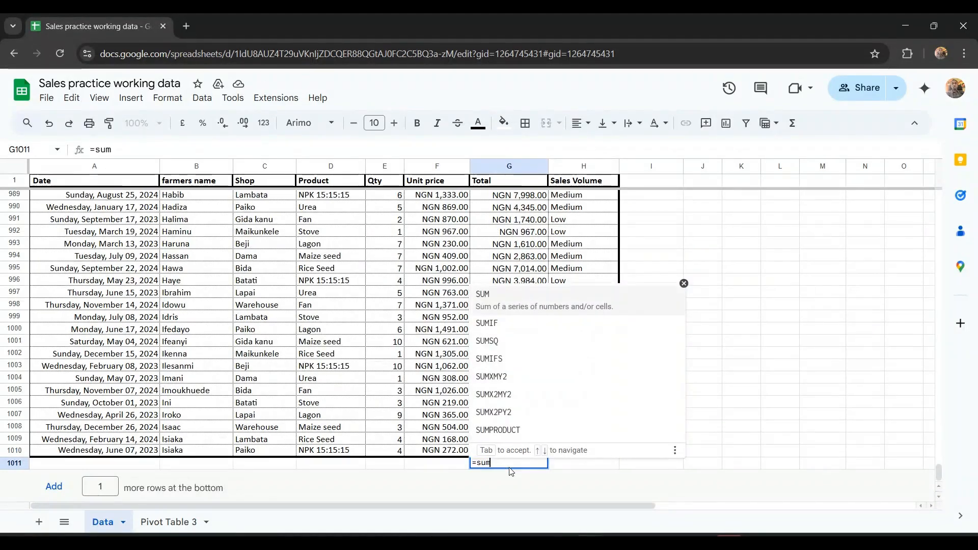
{"action": "left_click", "coordinate": [507, 300]}
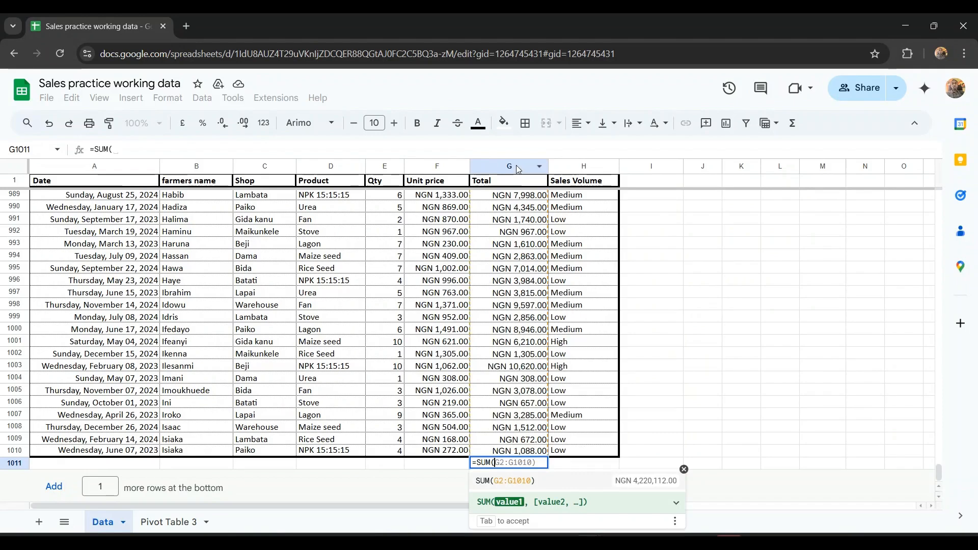
{"action": "key", "text": "Tab"}
{"action": "key", "text": "Return"}
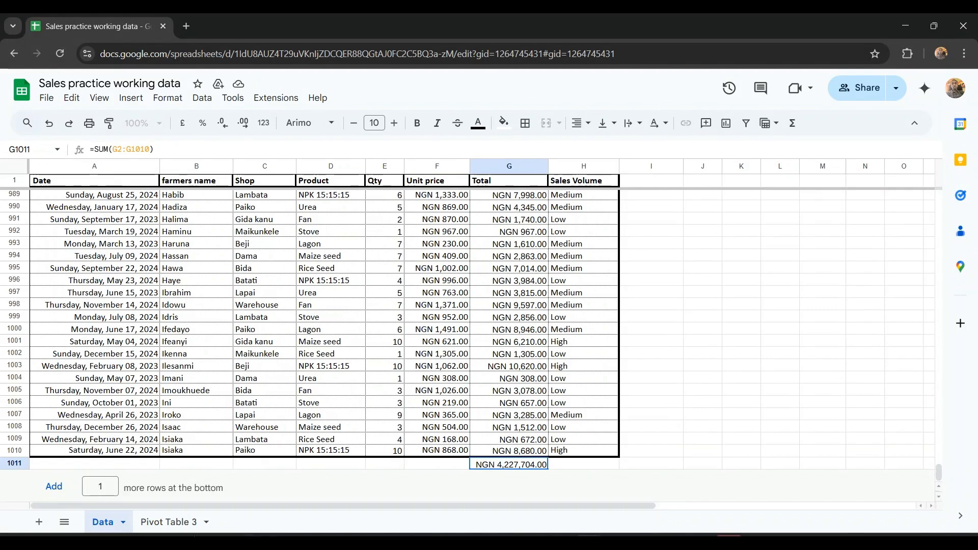
Compare the pivot table's grand total with the Total column sum on the Data sheet, and close the pivot table editor
{"action": "left_click", "coordinate": [171, 530]}
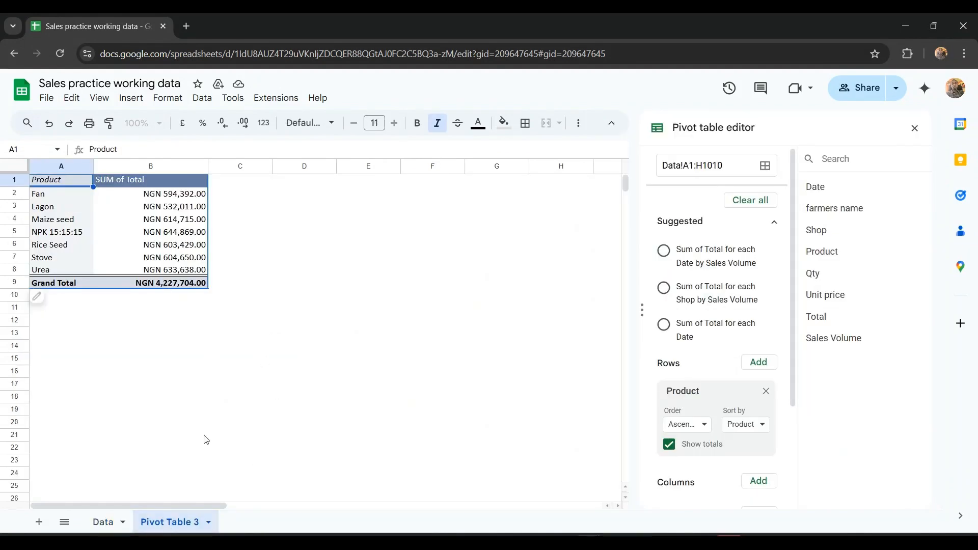
{"action": "left_click", "coordinate": [103, 529]}
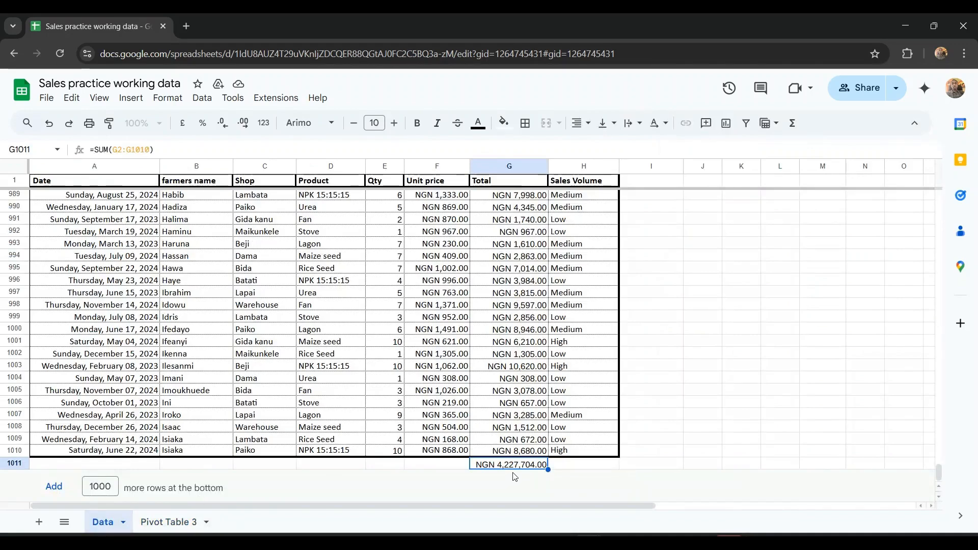
{"action": "left_click", "coordinate": [160, 527]}
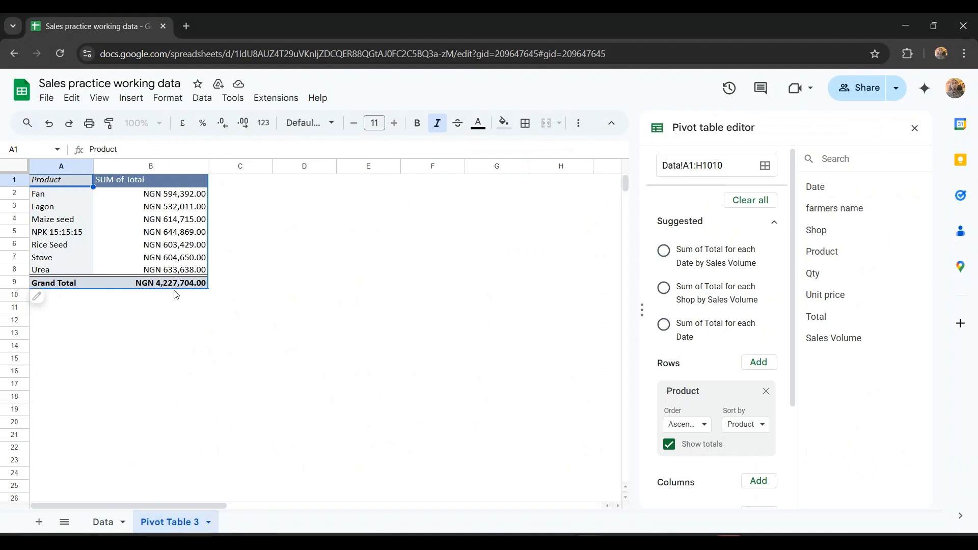
{"action": "left_click", "coordinate": [915, 129]}
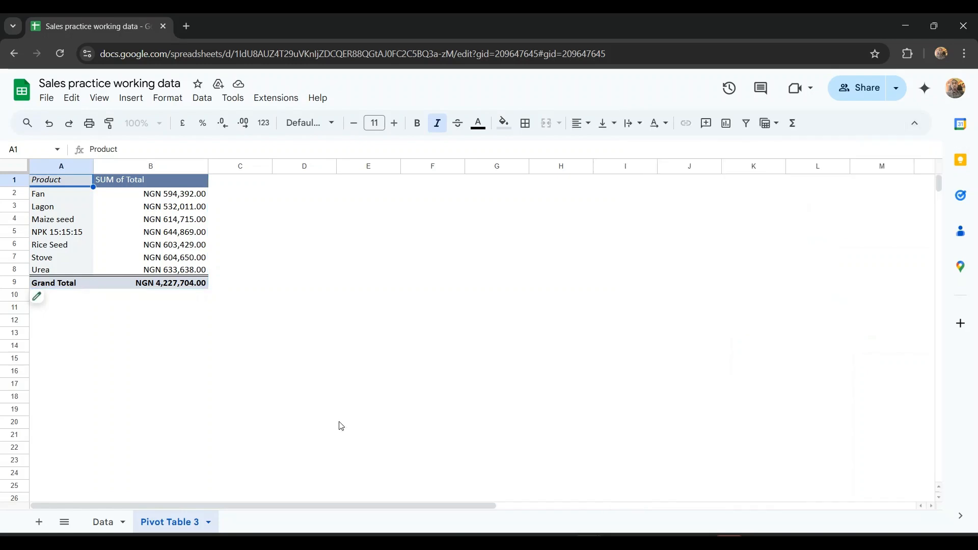
Undo the SUM formula in cell G1011 on the Data sheet
{"action": "left_click", "coordinate": [111, 523]}
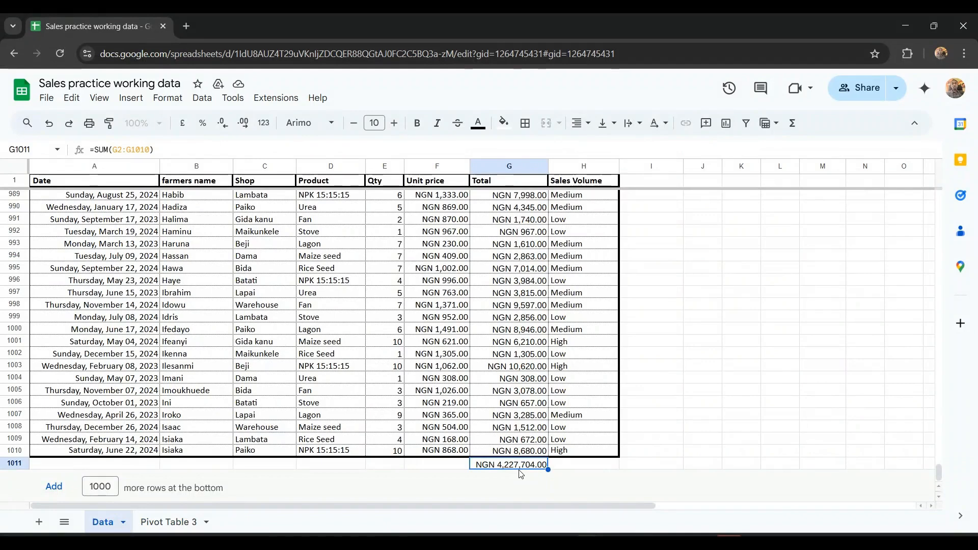
{"action": "key", "text": "ctrl+z"}
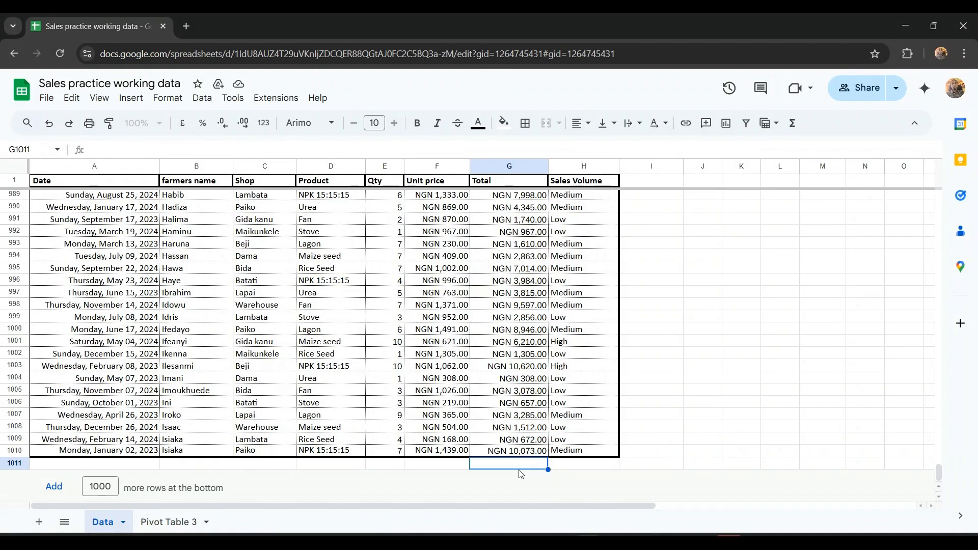
Start a new pivot table from columns A through H of the Data sheet
{"action": "left_click", "coordinate": [93, 166]}
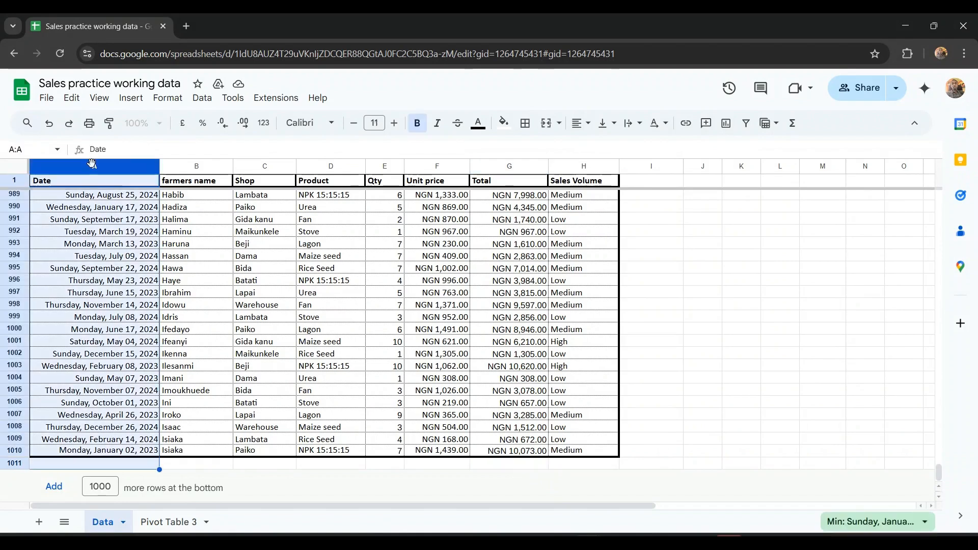
{"action": "key", "text": "shift+Right"}
{"action": "key", "text": "shift+Right"}
{"action": "key", "text": "shift+Right"}
{"action": "key", "text": "shift+Right"}
{"action": "key", "text": "shift+Right"}
{"action": "key", "text": "shift+Right"}
{"action": "key", "text": "shift+Right"}
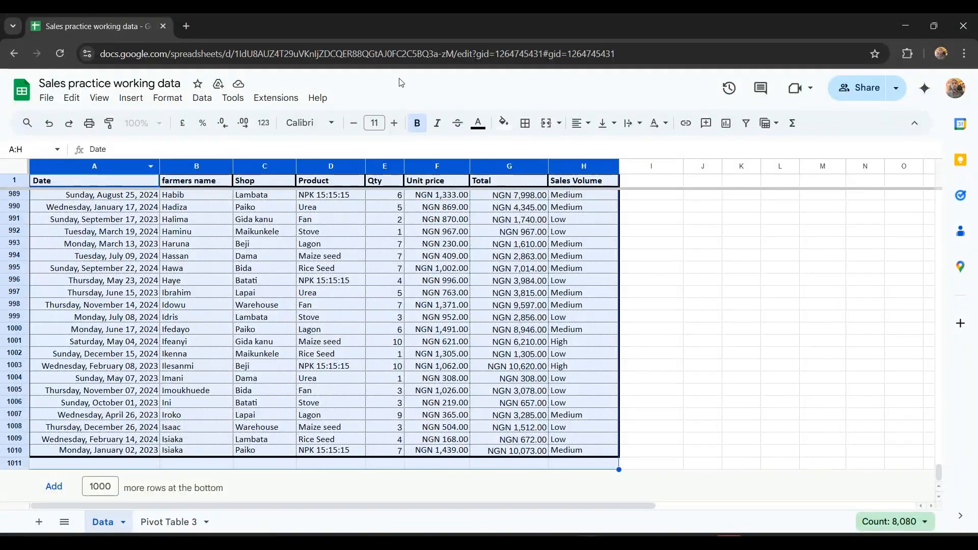
{"action": "left_click", "coordinate": [129, 99]}
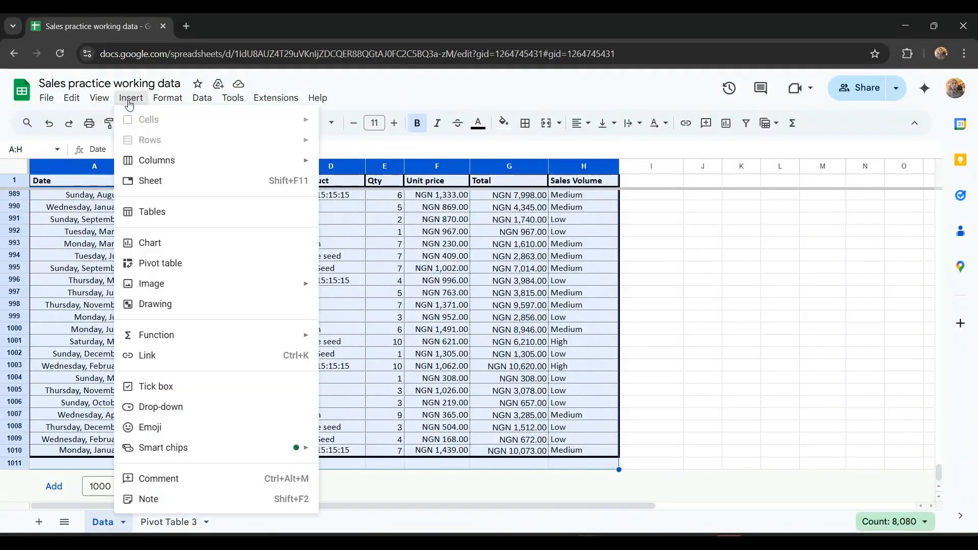
{"action": "left_click", "coordinate": [173, 263]}
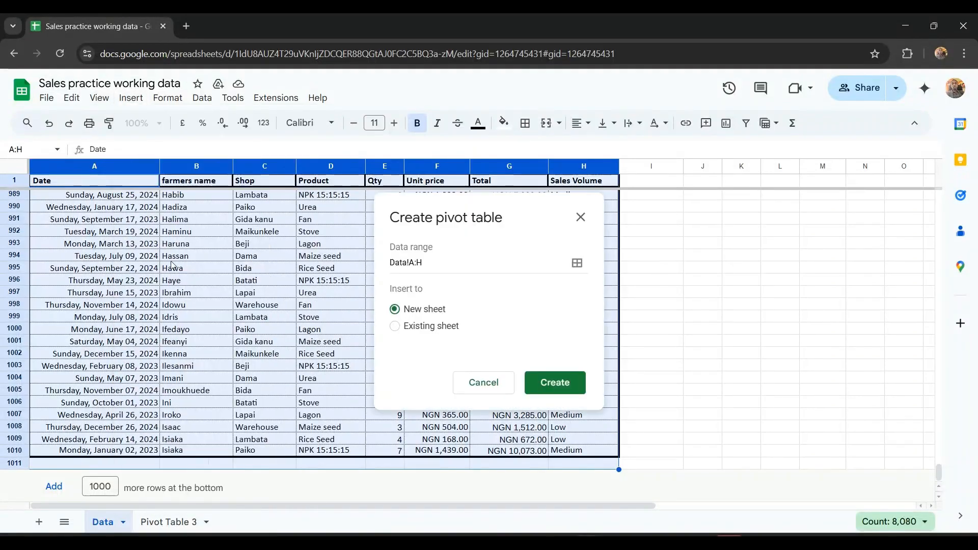
Create the pivot table on the existing sheet at location 'Pivot Table 3'!D1
{"action": "left_click", "coordinate": [413, 332]}
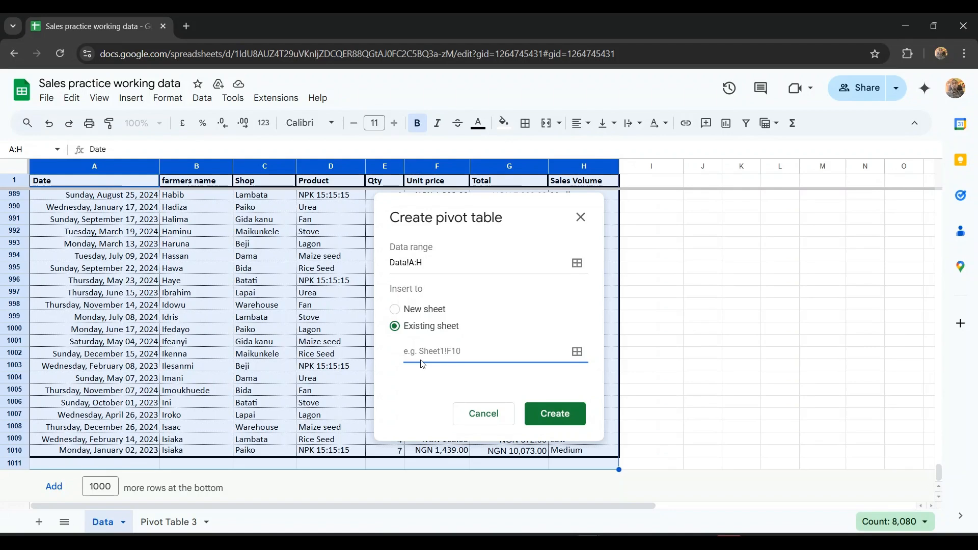
{"action": "left_click", "coordinate": [579, 354]}
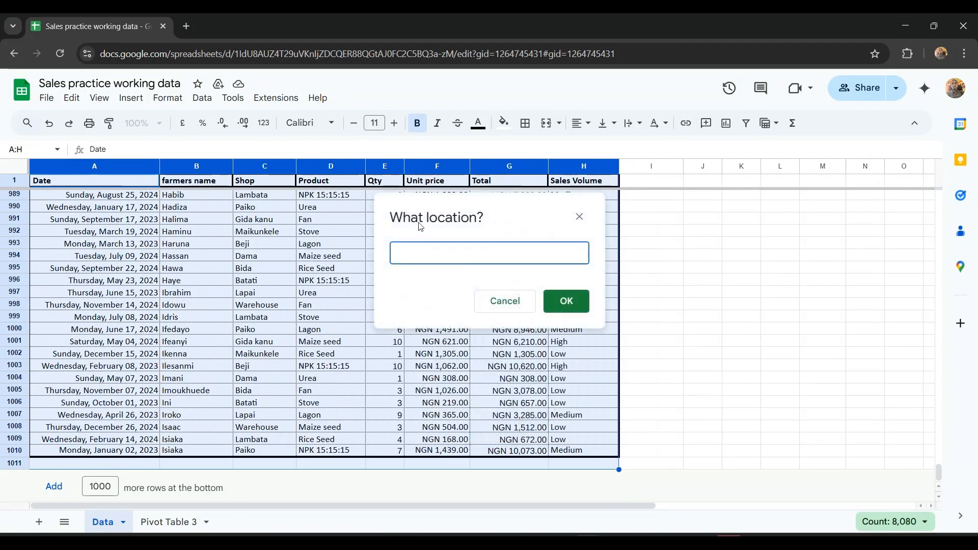
{"action": "left_click", "coordinate": [168, 522]}
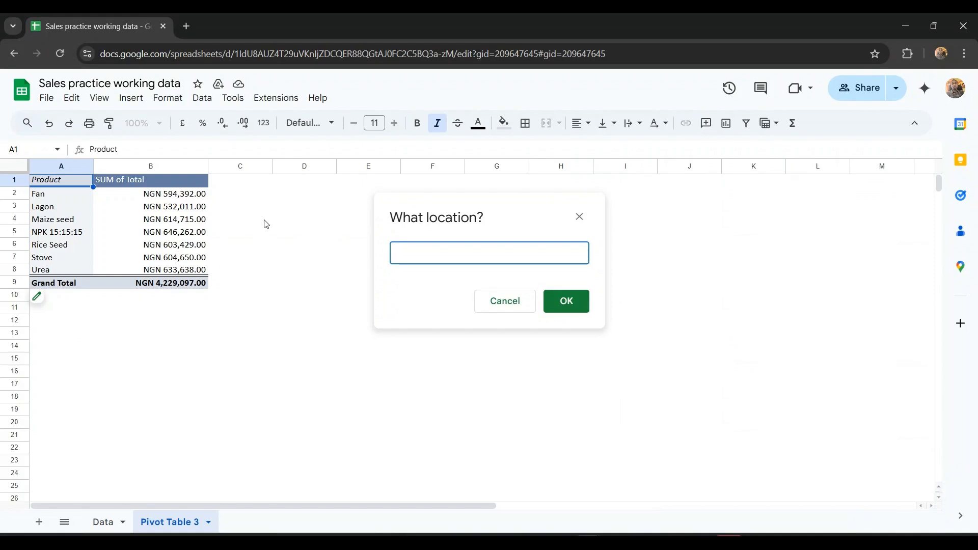
{"action": "left_click", "coordinate": [313, 187]}
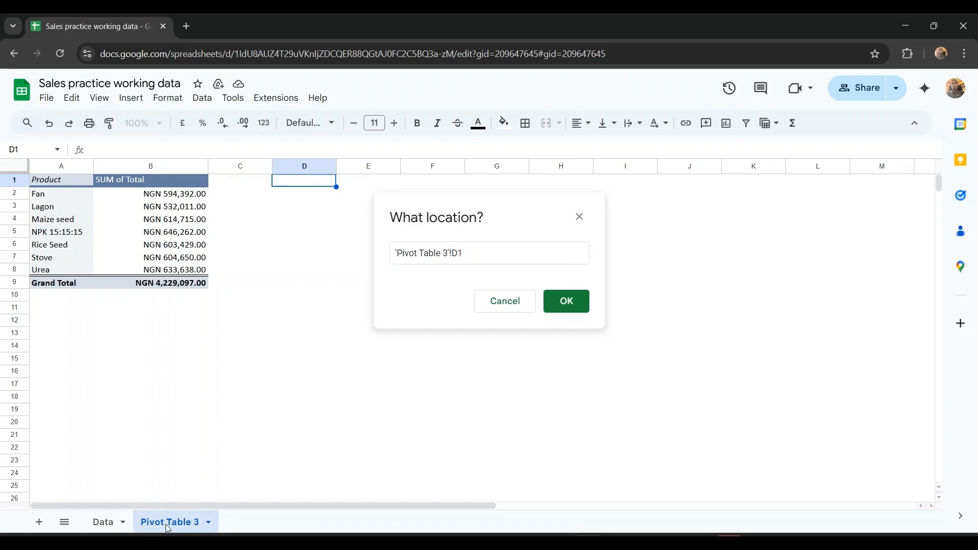
{"action": "left_click", "coordinate": [464, 253]}
{"action": "key", "text": "BackSpace"}
{"action": "type", "text": "1"}
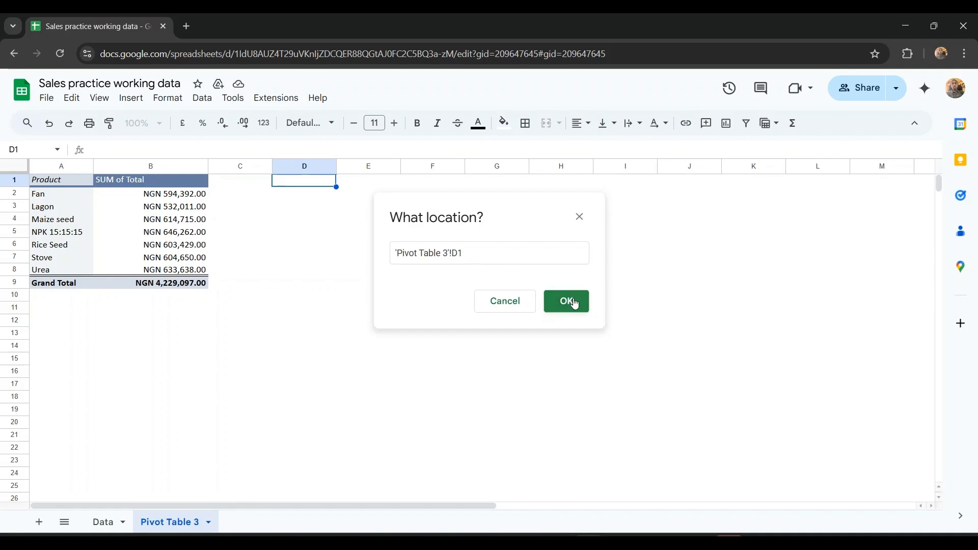
{"action": "left_click", "coordinate": [567, 301]}
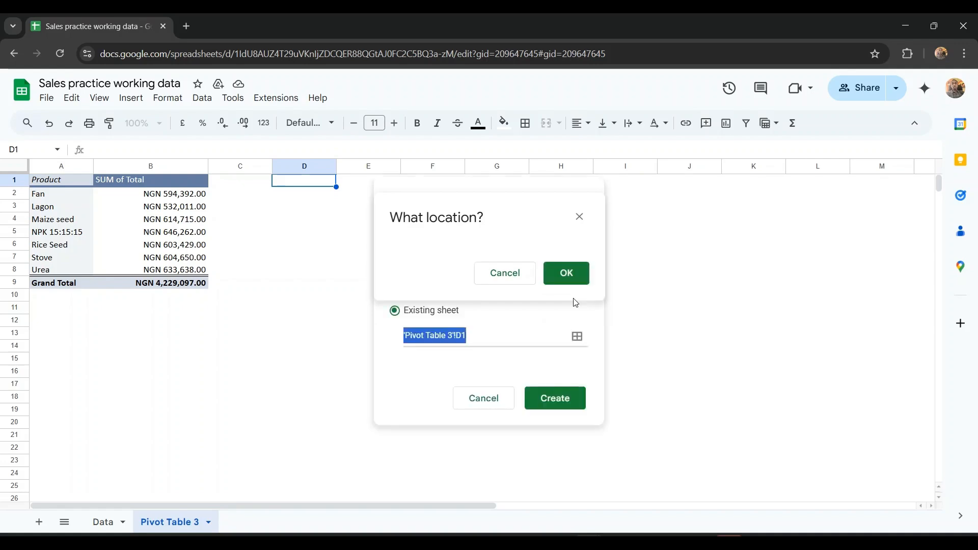
{"action": "left_click", "coordinate": [568, 402]}
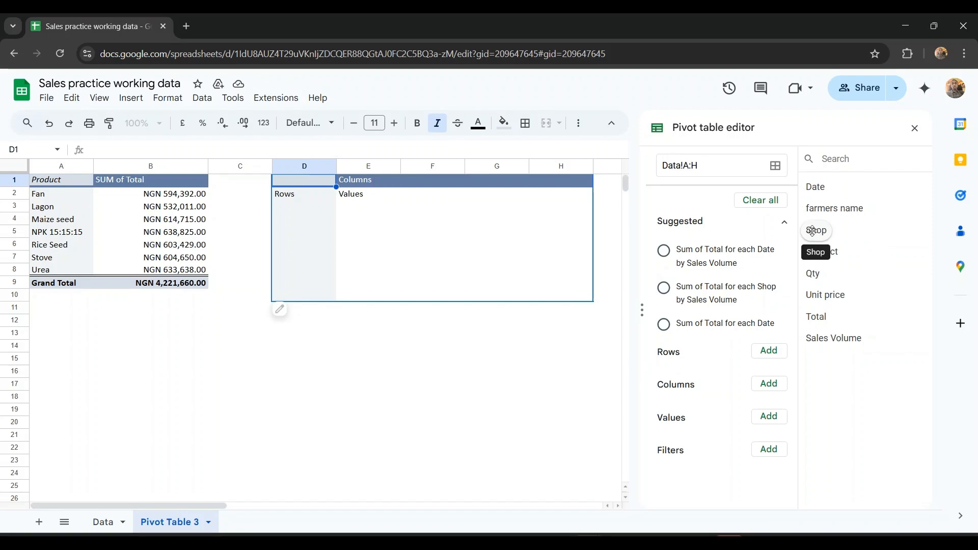
Build the new pivot table with Shop as the row field and a COUNTA of farmers name as the value field
{"action": "left_click_drag", "start_coordinate": [813, 230], "coordinate": [664, 372]}
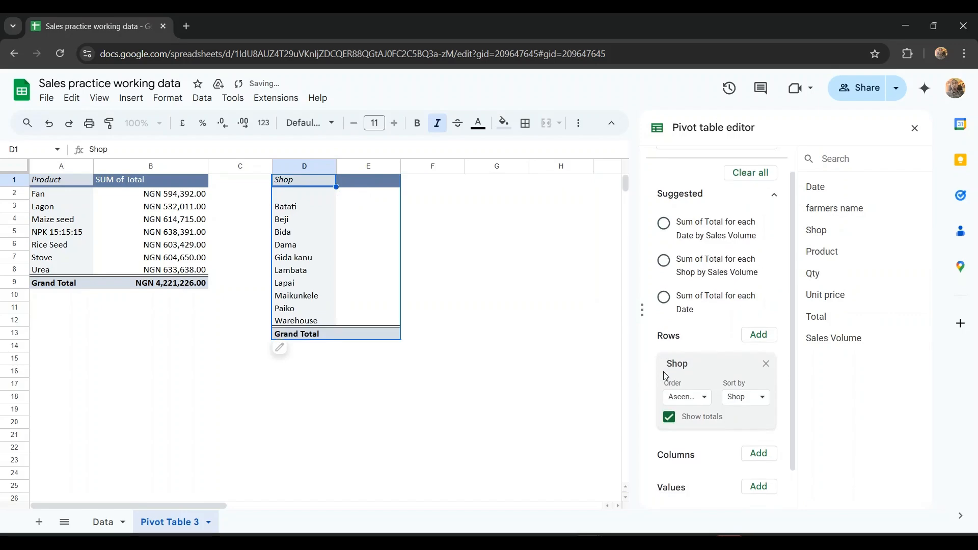
{"action": "scroll", "coordinate": [664, 371], "scroll_direction": "down", "scroll_amount": 1}
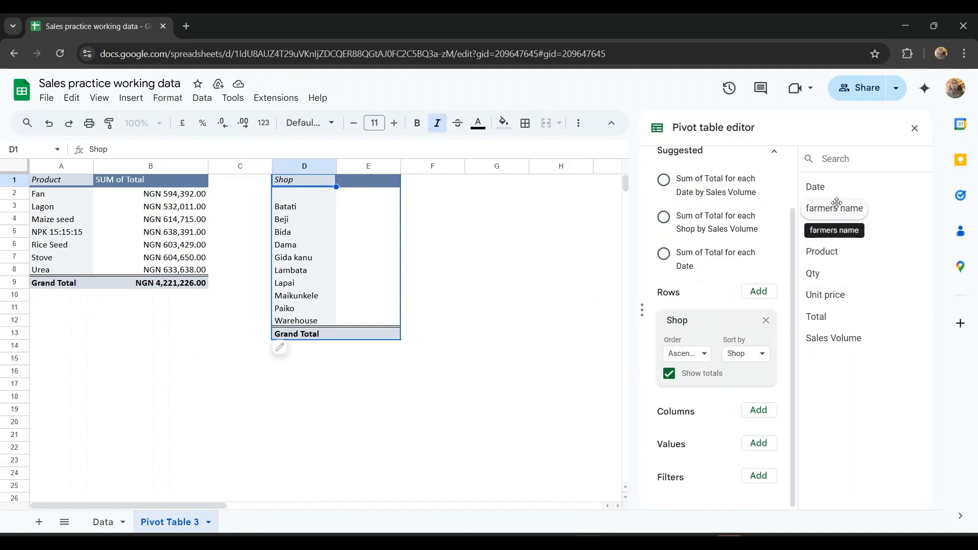
{"action": "left_click_drag", "start_coordinate": [837, 203], "coordinate": [672, 458]}
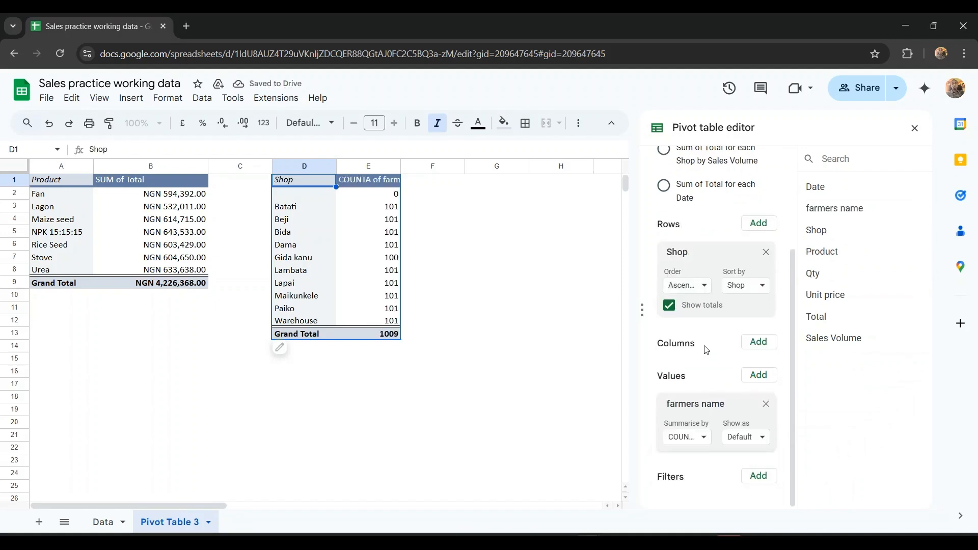
{"action": "left_click", "coordinate": [706, 441]}
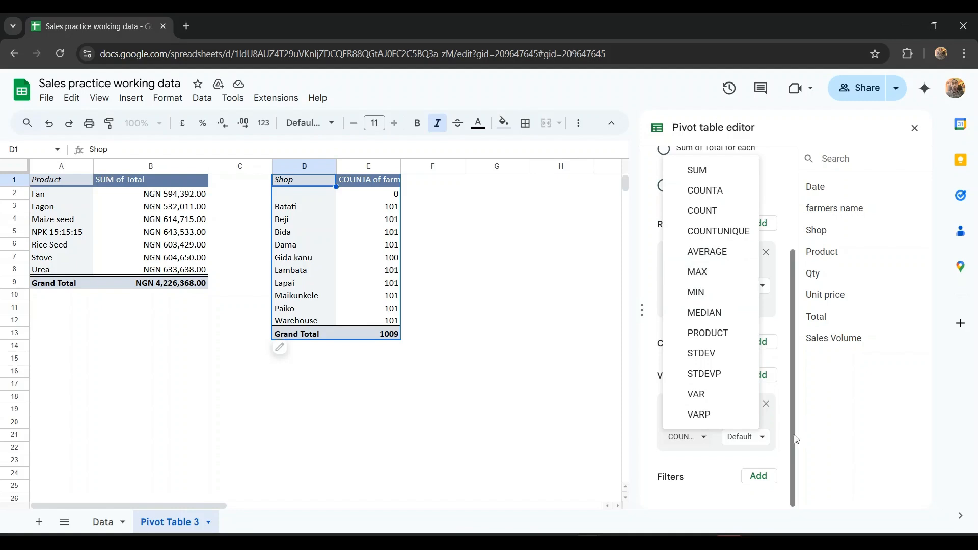
{"action": "left_click", "coordinate": [642, 356]}
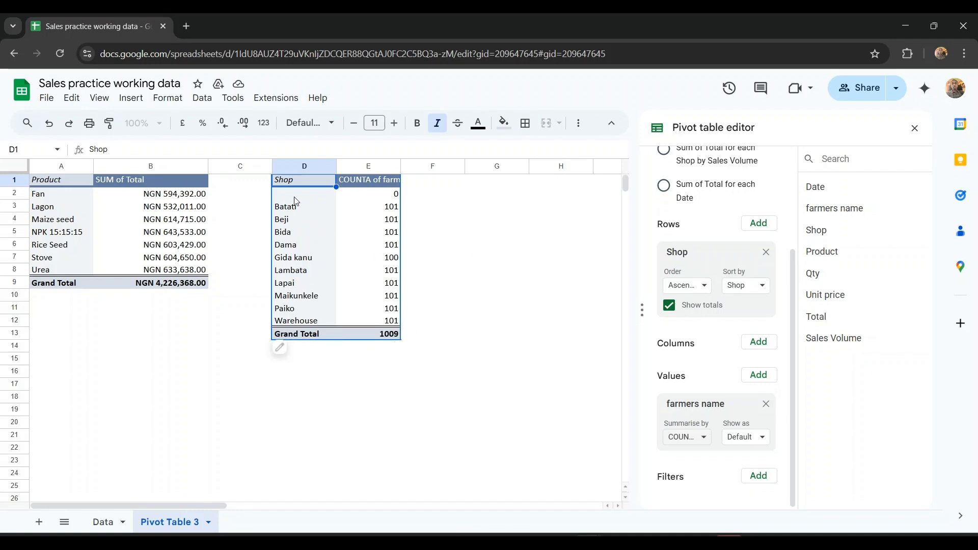
Examine the blank Shop entry in the pivot table and its source in the empty last row of the Data sheet
{"action": "key", "text": "Down"}
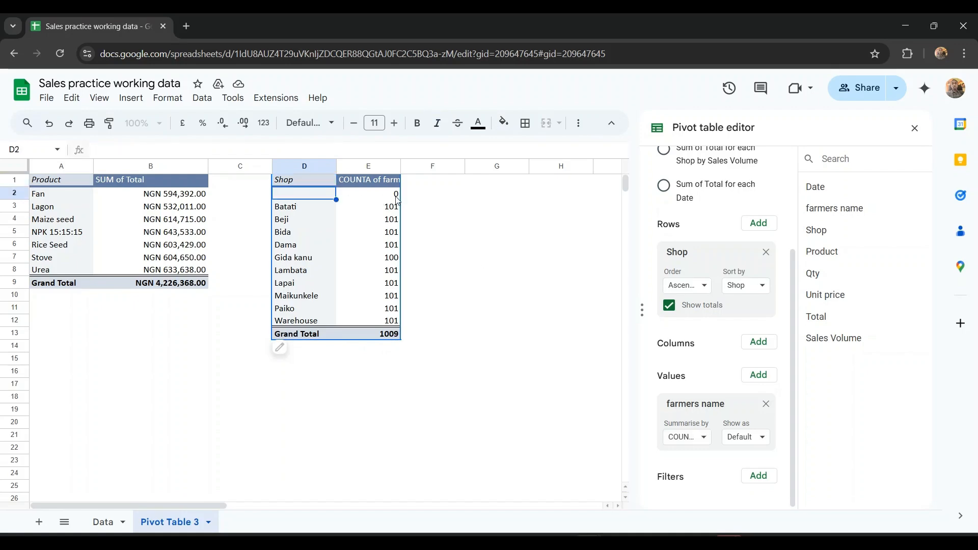
{"action": "left_click", "coordinate": [397, 199]}
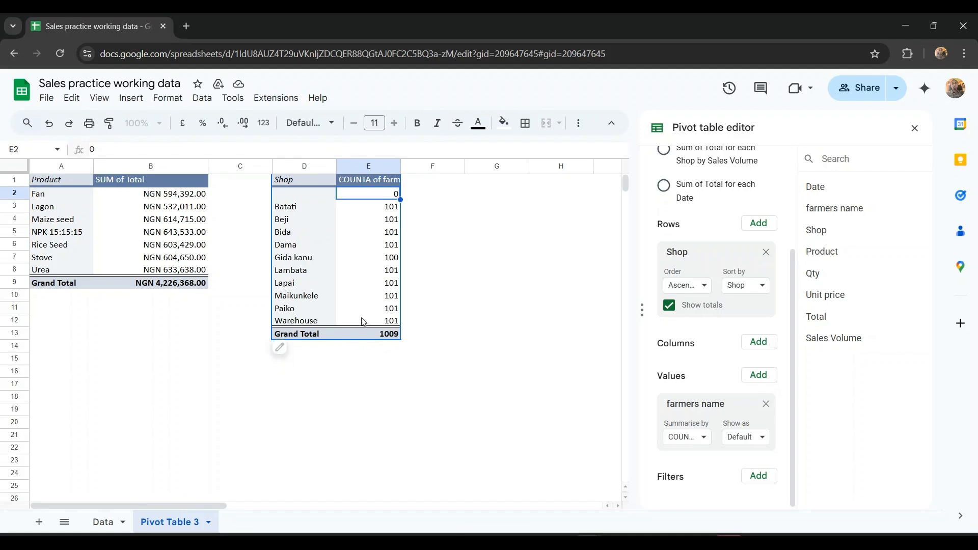
{"action": "left_click", "coordinate": [102, 522]}
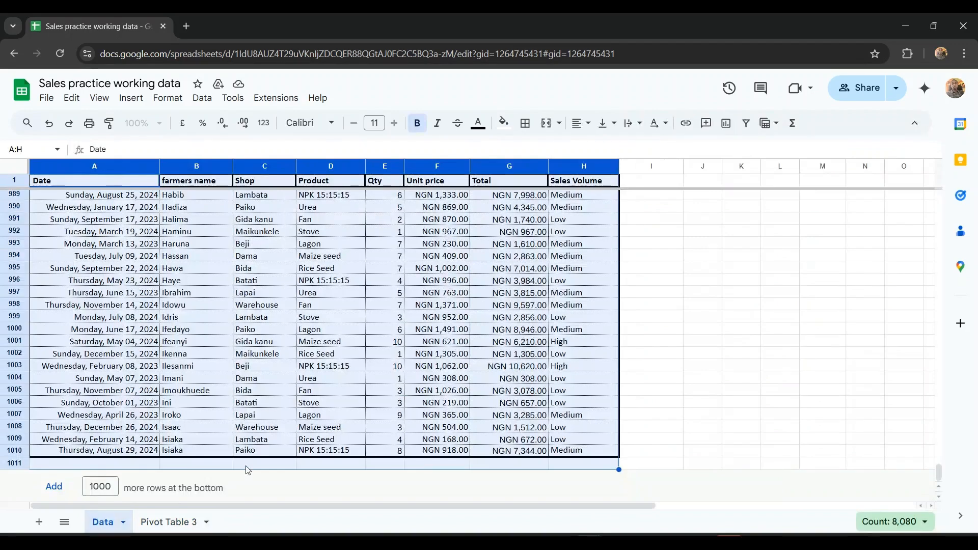
{"action": "left_click", "coordinate": [247, 464]}
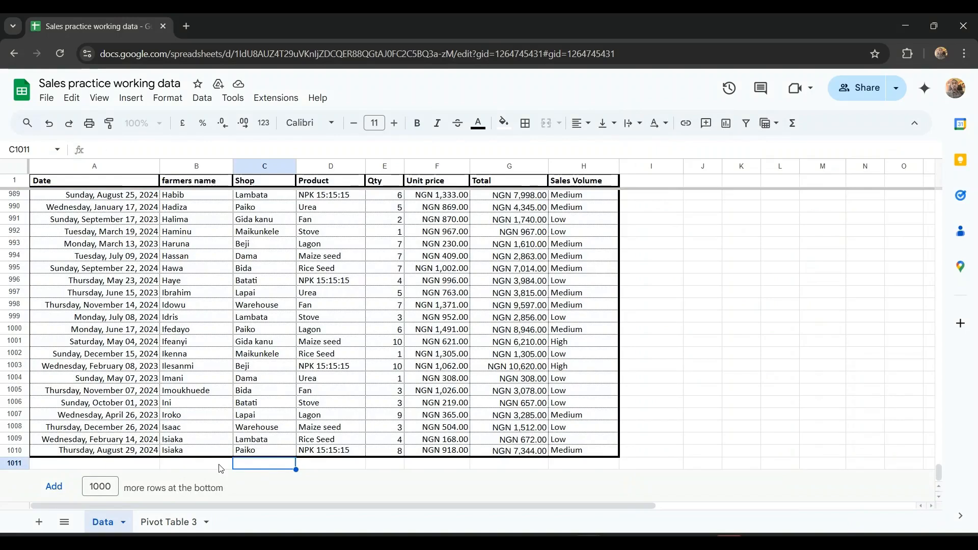
{"action": "left_click", "coordinate": [175, 528]}
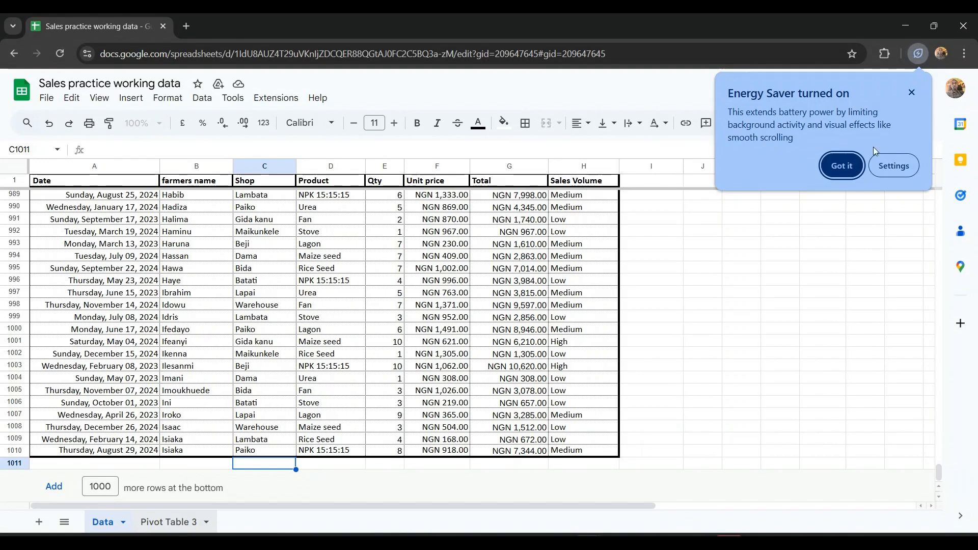
{"action": "left_click", "coordinate": [844, 168]}
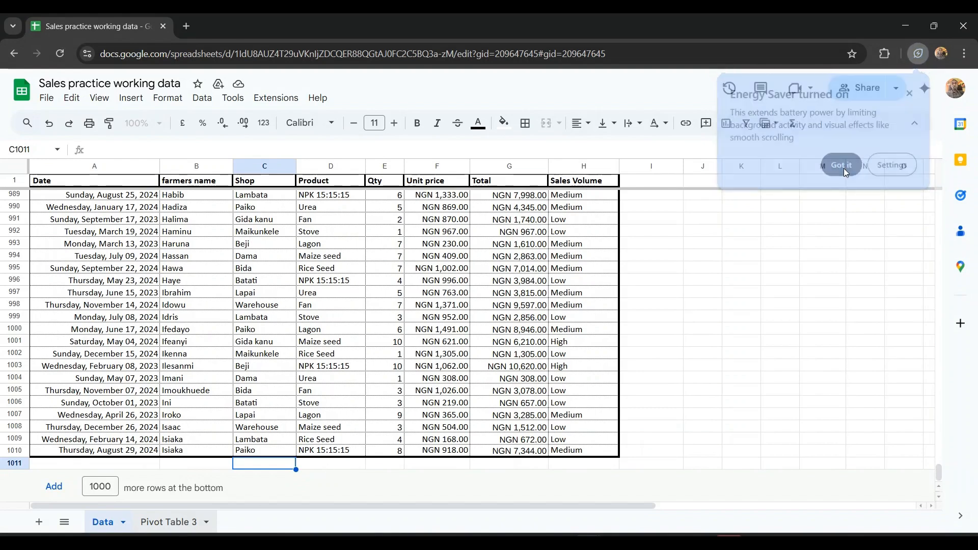
{"action": "left_click", "coordinate": [171, 522]}
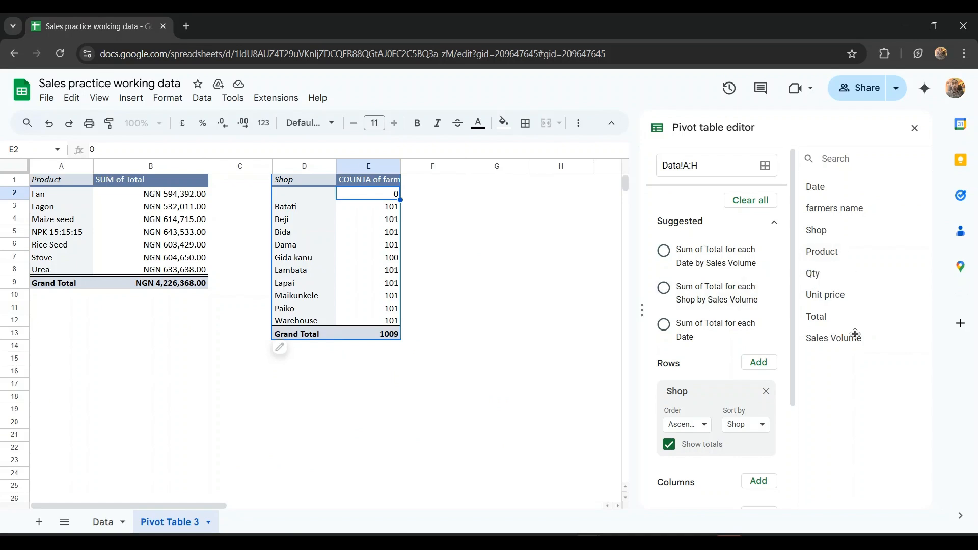
Filter the Shop pivot table by farmers name to exclude (Blanks), and close the pivot table editor
{"action": "scroll", "coordinate": [753, 417], "scroll_direction": "down", "scroll_amount": 3}
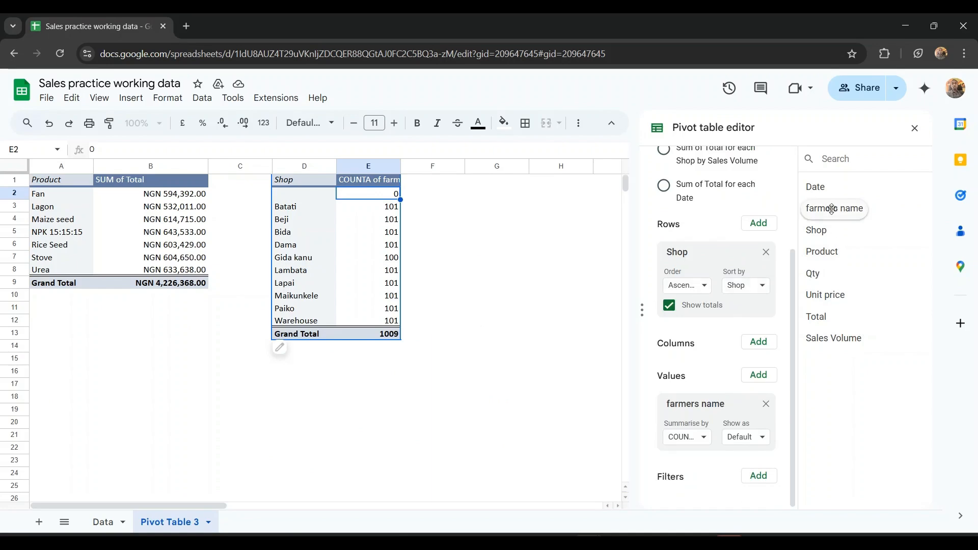
{"action": "left_click_drag", "start_coordinate": [832, 208], "coordinate": [677, 499]}
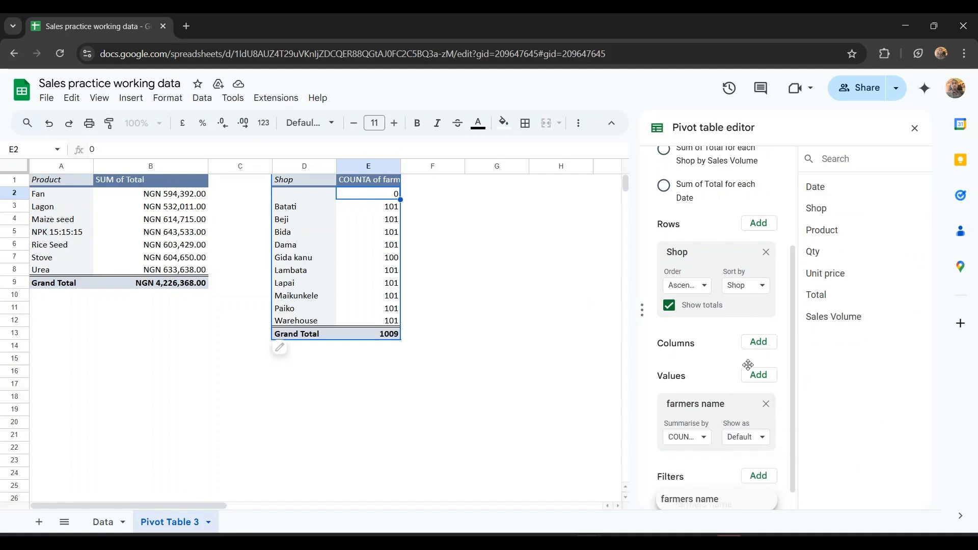
{"action": "scroll", "coordinate": [748, 365], "scroll_direction": "down", "scroll_amount": 2}
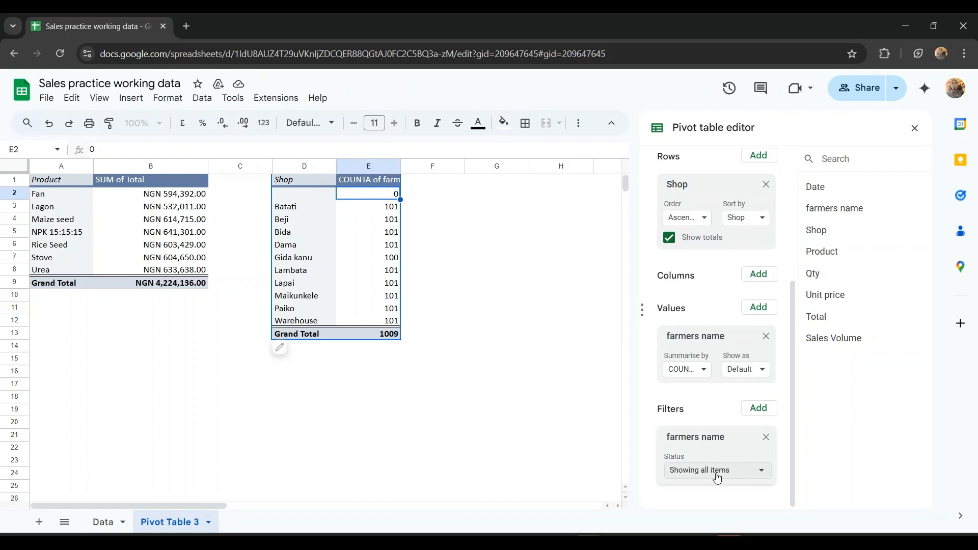
{"action": "left_click", "coordinate": [733, 472]}
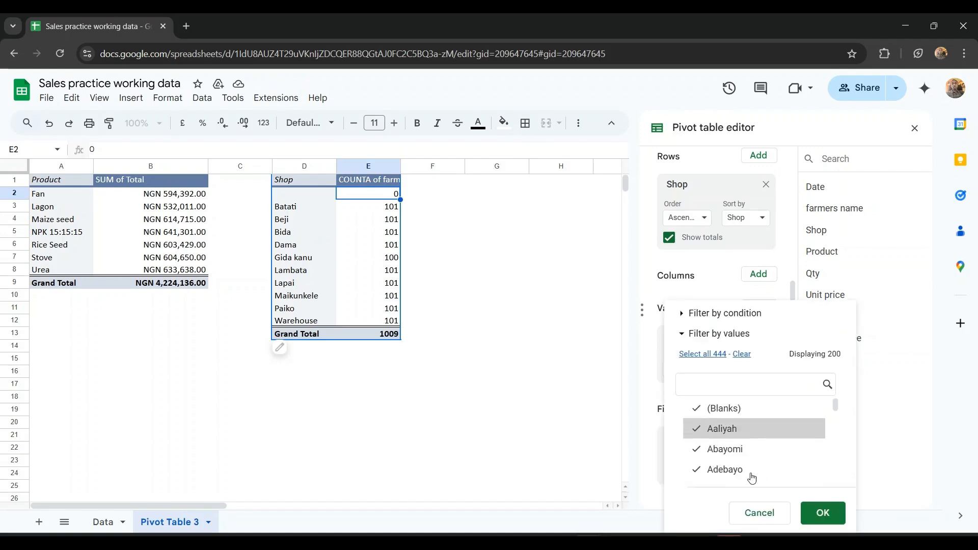
{"action": "left_click", "coordinate": [726, 412]}
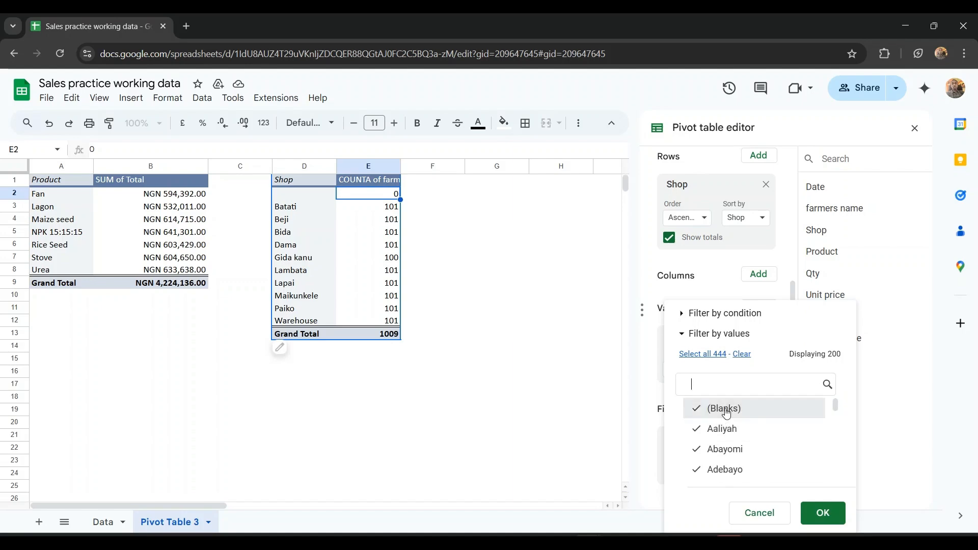
{"action": "left_click", "coordinate": [823, 514]}
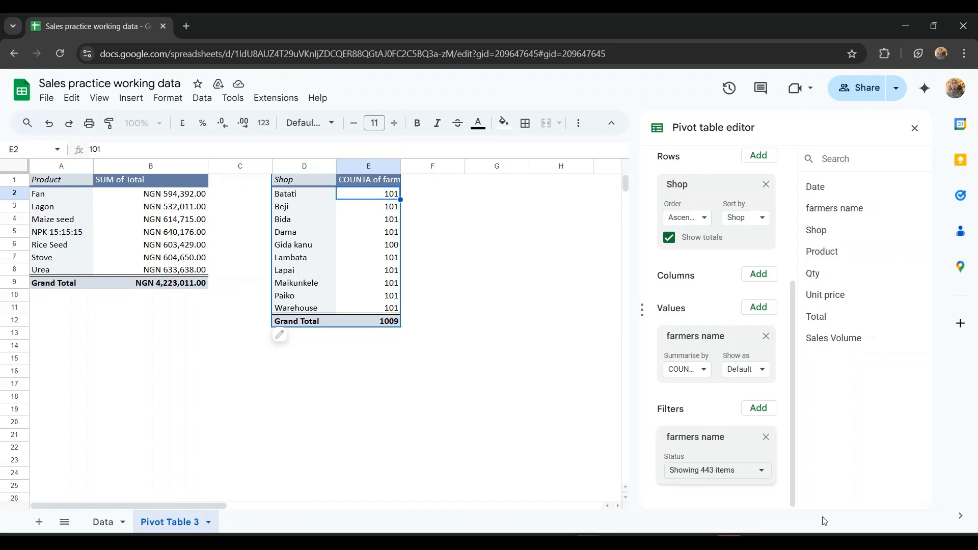
{"action": "left_click", "coordinate": [915, 129]}
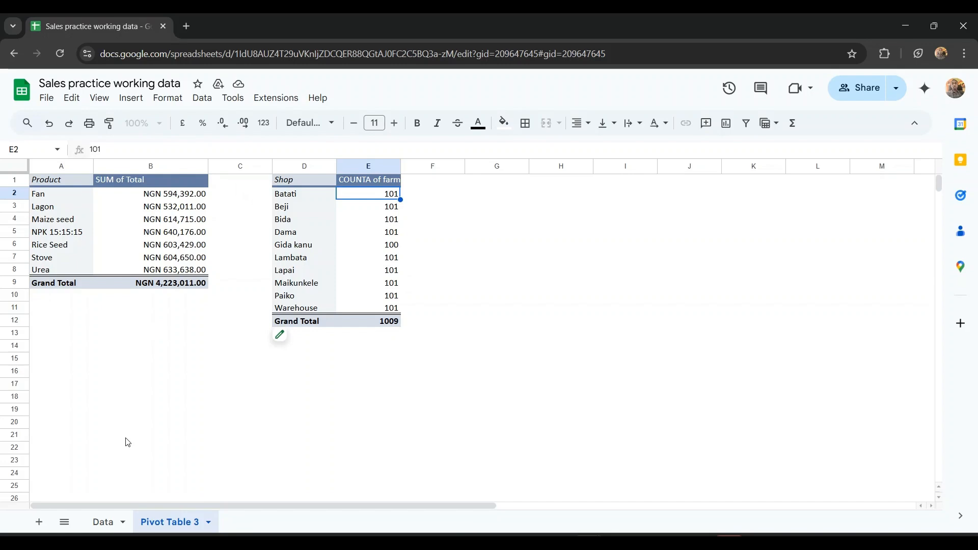
Duplicate the Product pivot table by copying it from cell A1 and pasting it at cell A16
{"action": "left_click", "coordinate": [59, 184]}
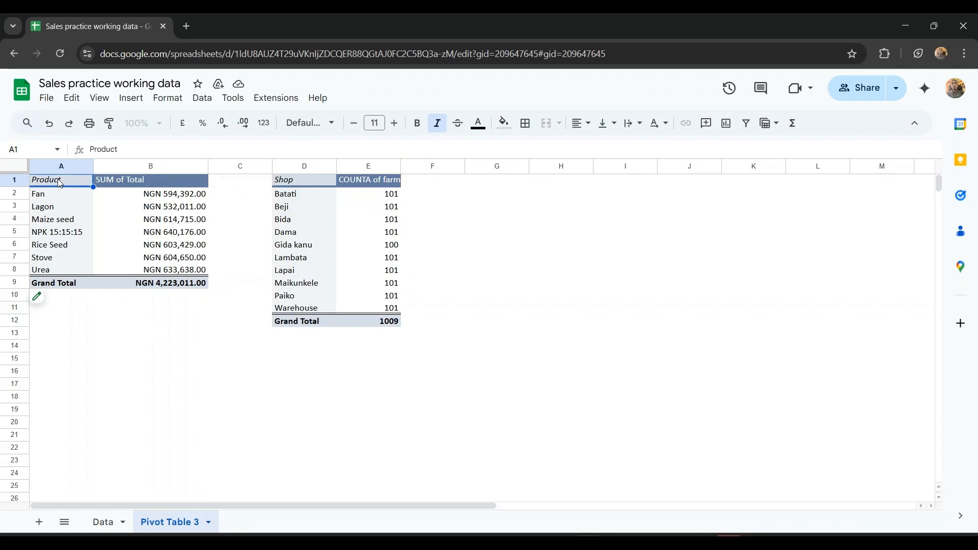
{"action": "right_click", "coordinate": [59, 183]}
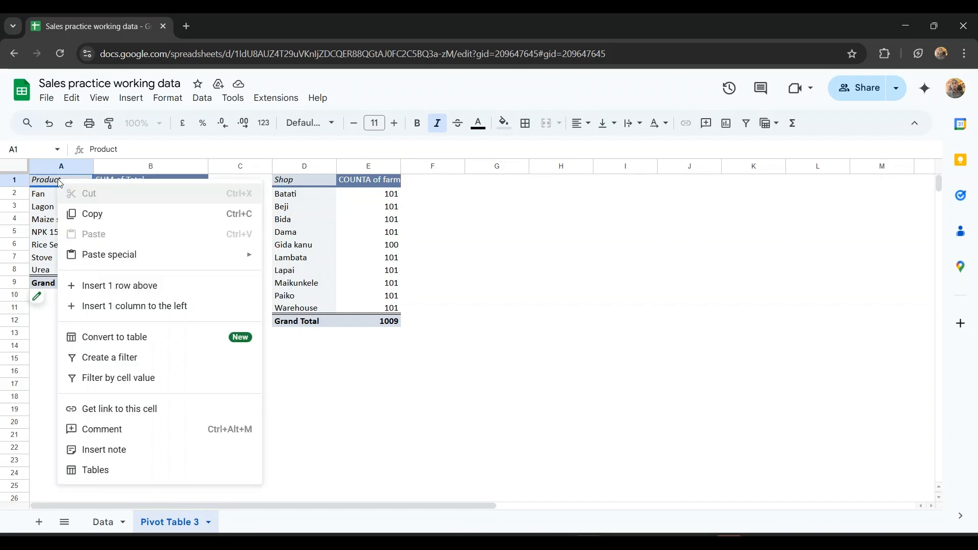
{"action": "left_click", "coordinate": [108, 214]}
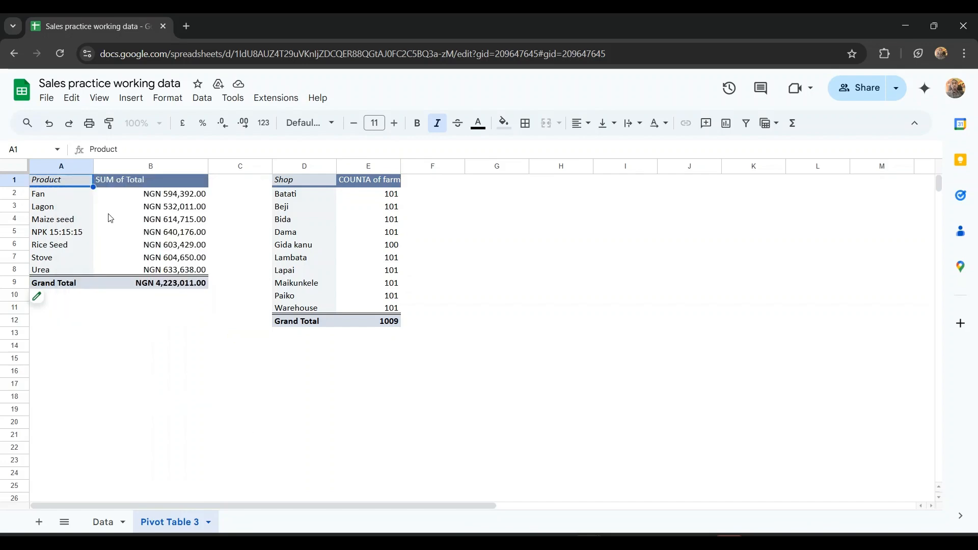
{"action": "left_click", "coordinate": [81, 382]}
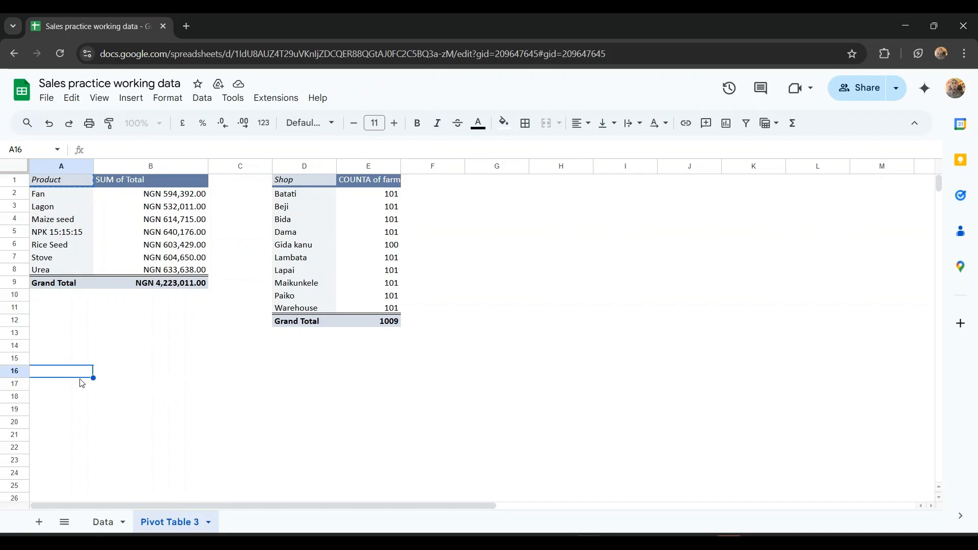
{"action": "right_click", "coordinate": [82, 383]}
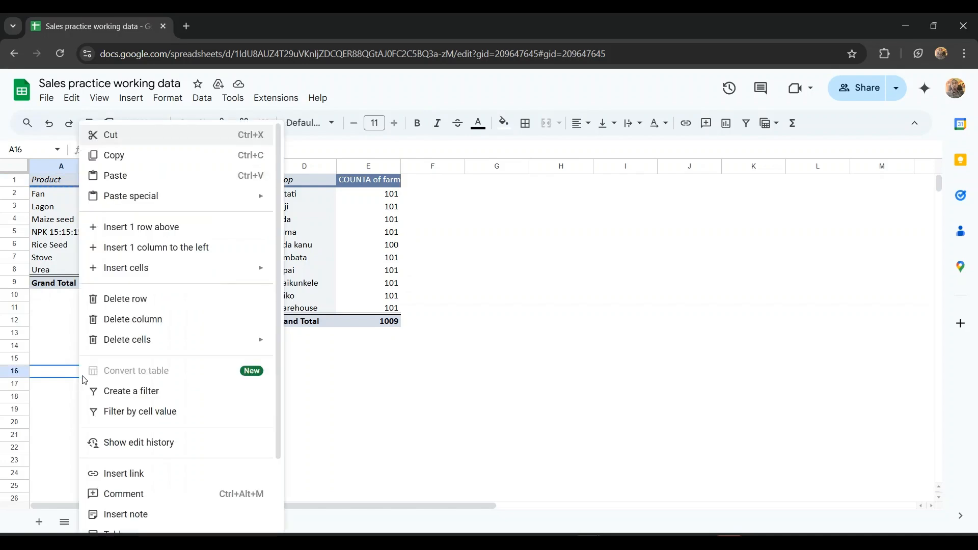
{"action": "left_click", "coordinate": [135, 176]}
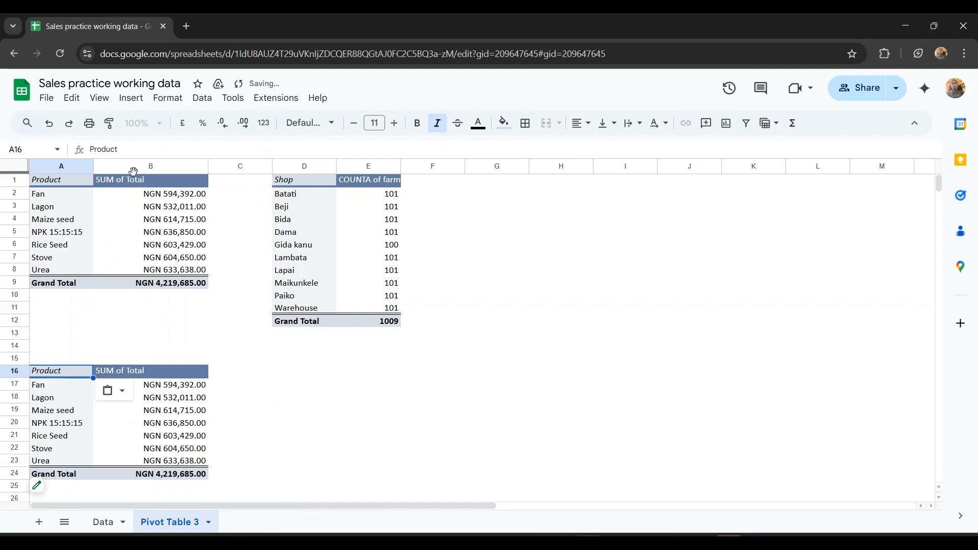
Open the copied pivot table at A16 for editing and remove its Product row field and Total value field
{"action": "scroll", "coordinate": [182, 349], "scroll_direction": "down", "scroll_amount": 3}
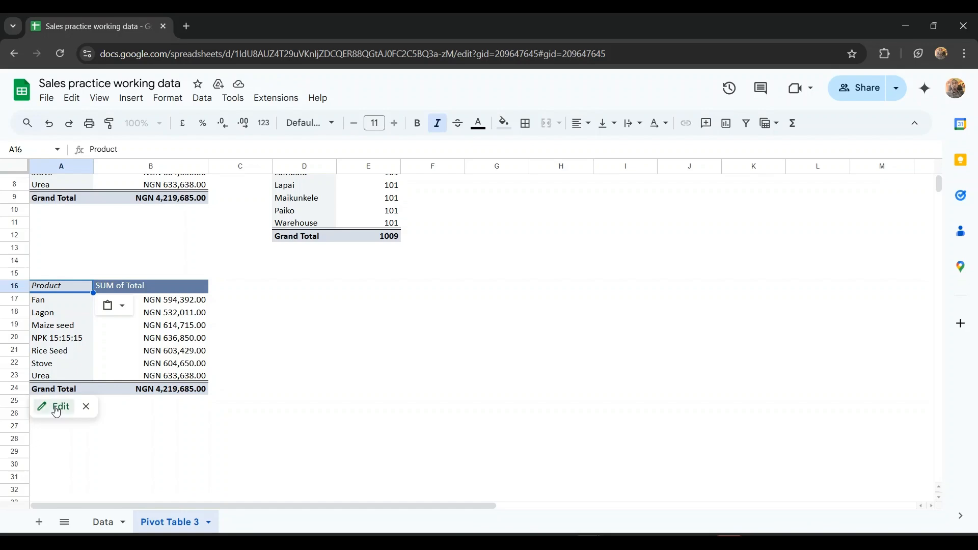
{"action": "left_click", "coordinate": [57, 407]}
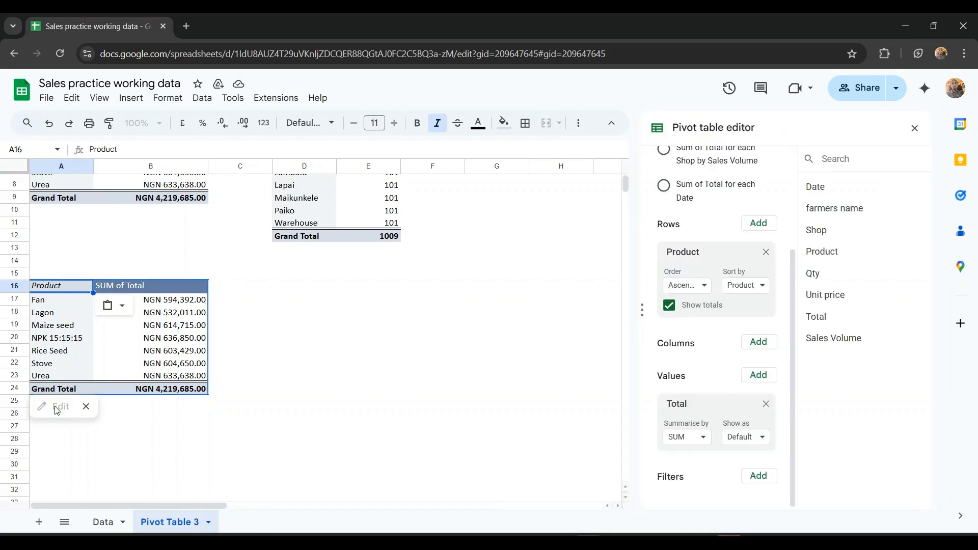
{"action": "left_click", "coordinate": [767, 253]}
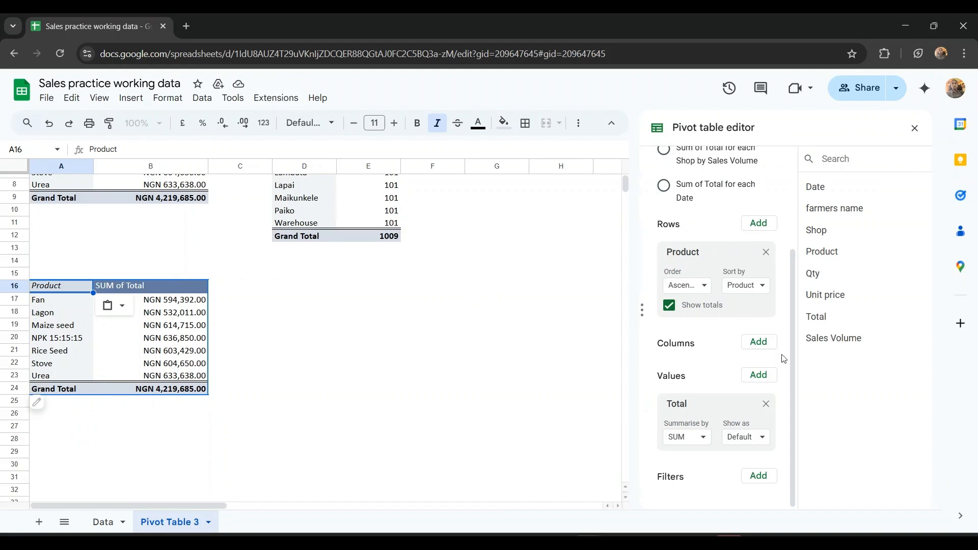
{"action": "left_click", "coordinate": [766, 405]}
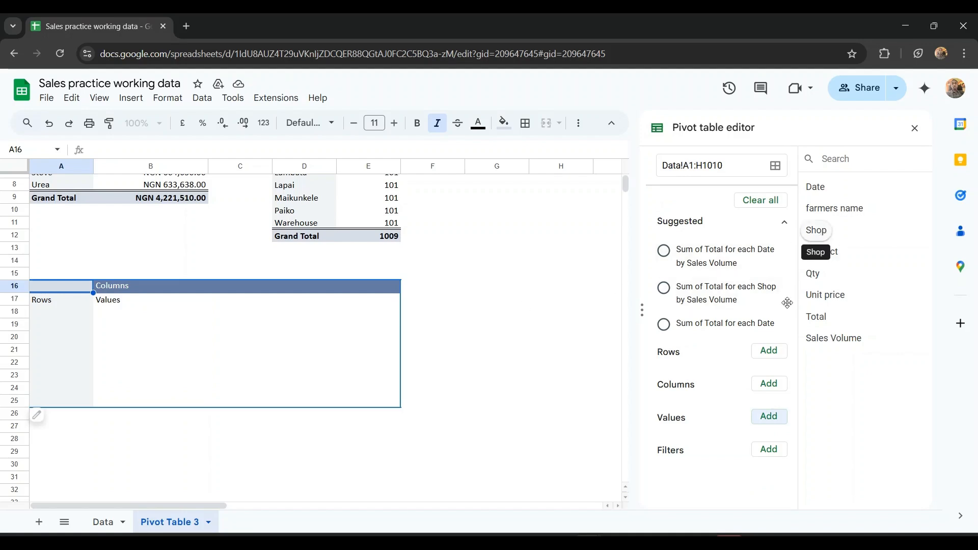
Set Shop as the row field and Product as the column field of the pivot table at A16
{"action": "left_click_drag", "start_coordinate": [826, 236], "coordinate": [671, 375]}
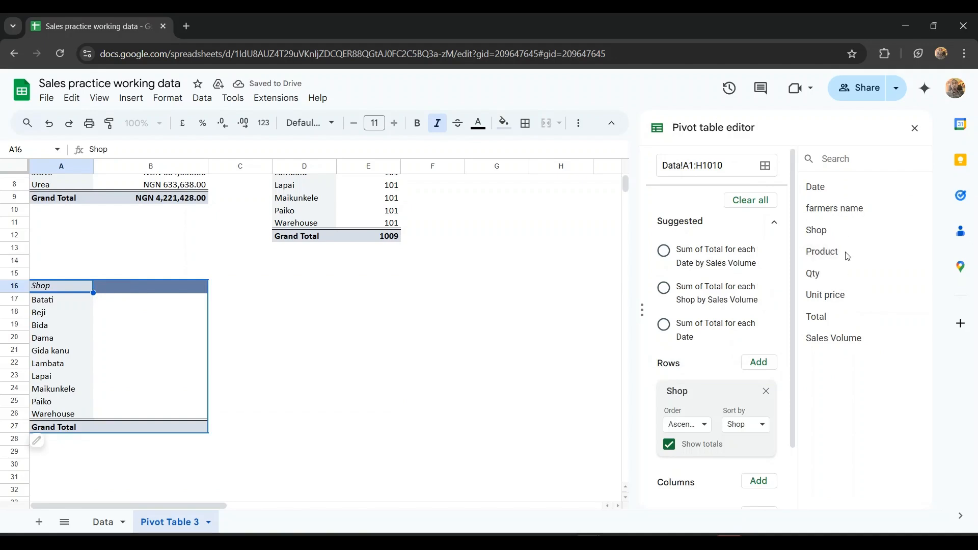
{"action": "left_click_drag", "start_coordinate": [832, 254], "coordinate": [677, 503]}
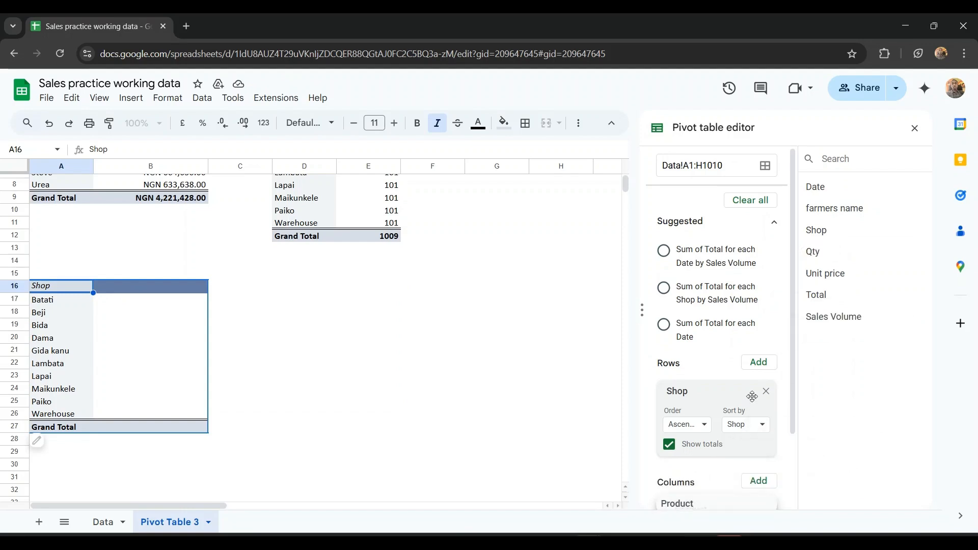
{"action": "scroll", "coordinate": [782, 311], "scroll_direction": "down", "scroll_amount": 3}
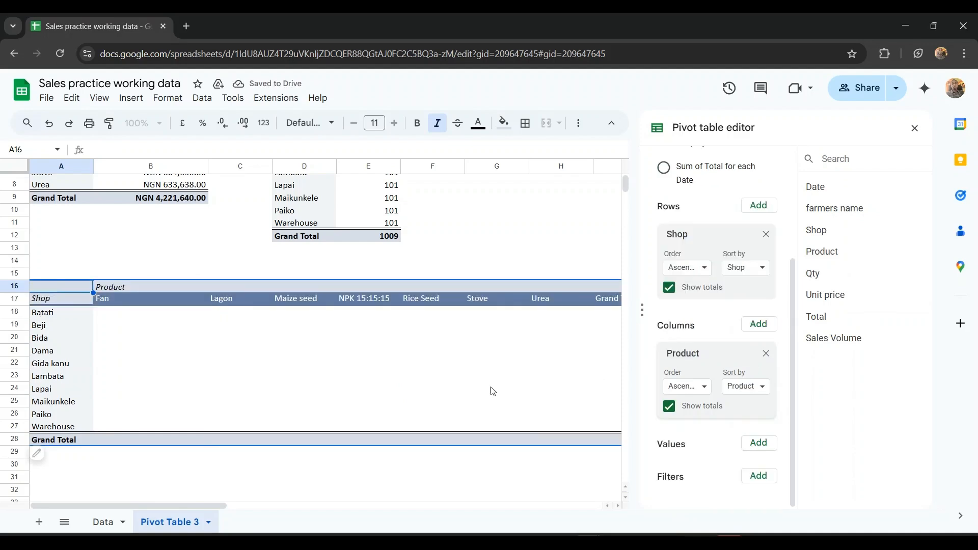
{"action": "scroll", "coordinate": [493, 391], "scroll_direction": "right", "scroll_amount": 3}
{"action": "scroll", "coordinate": [499, 391], "scroll_direction": "left", "scroll_amount": 3}
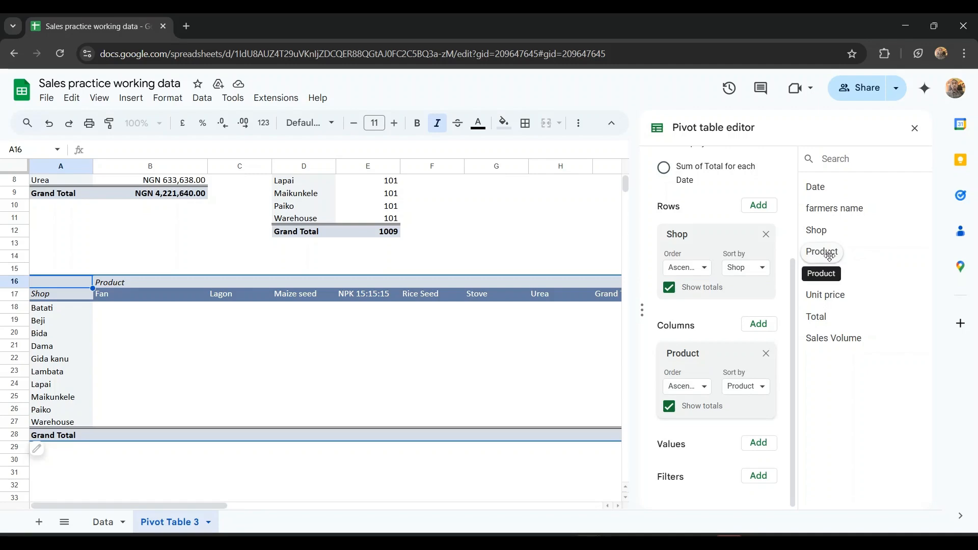
Add Product as the value field with a COUNTA summary in the A16 pivot table, and close the pivot table editor
{"action": "left_click_drag", "start_coordinate": [829, 256], "coordinate": [684, 463]}
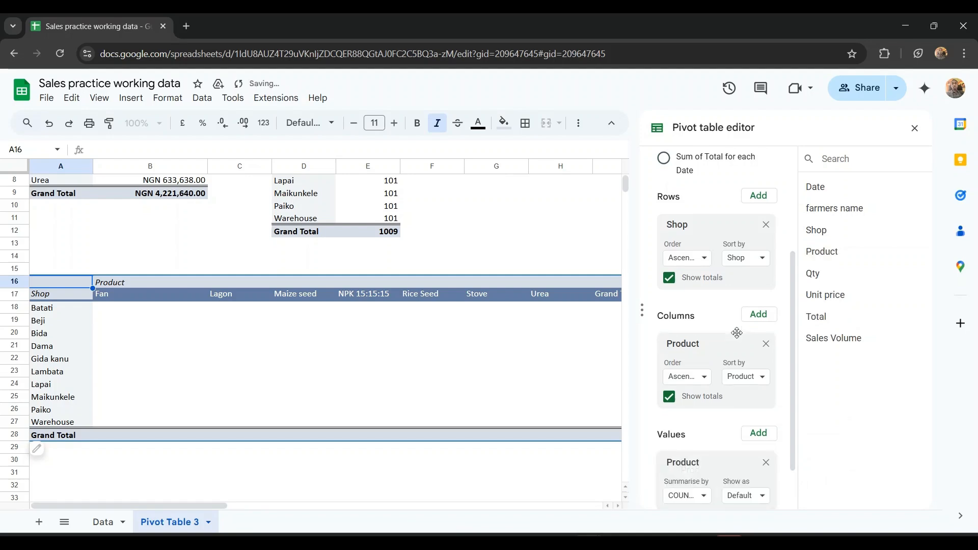
{"action": "scroll", "coordinate": [737, 333], "scroll_direction": "down", "scroll_amount": 1}
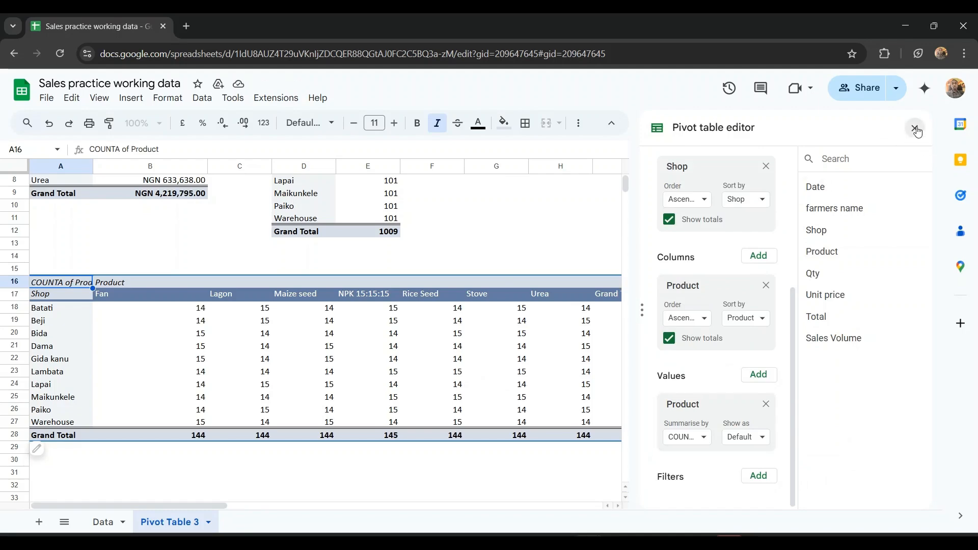
{"action": "left_click", "coordinate": [915, 129]}
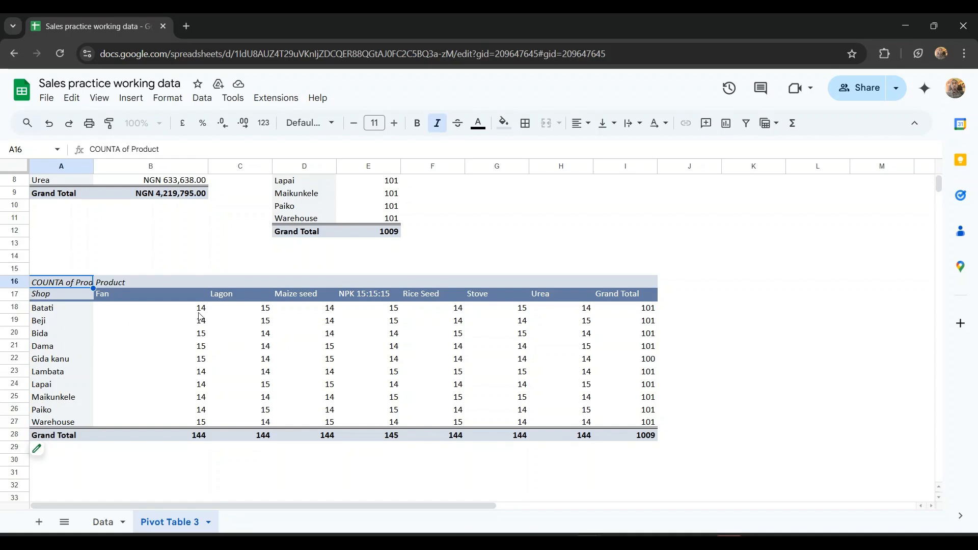
Review the product counts per shop in the new pivot table and compare them with the two pivot tables above
{"action": "left_click", "coordinate": [198, 339]}
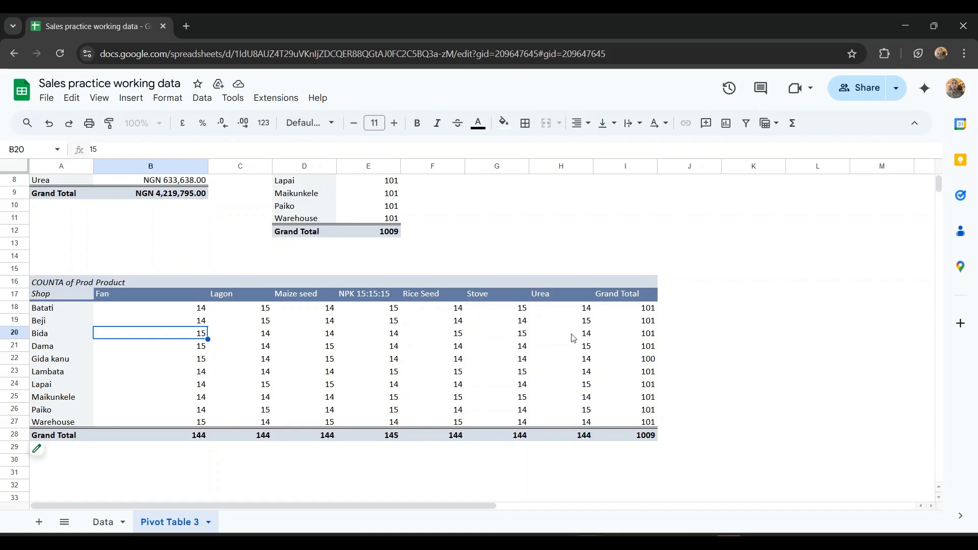
{"action": "scroll", "coordinate": [583, 411], "scroll_direction": "up", "scroll_amount": 3}
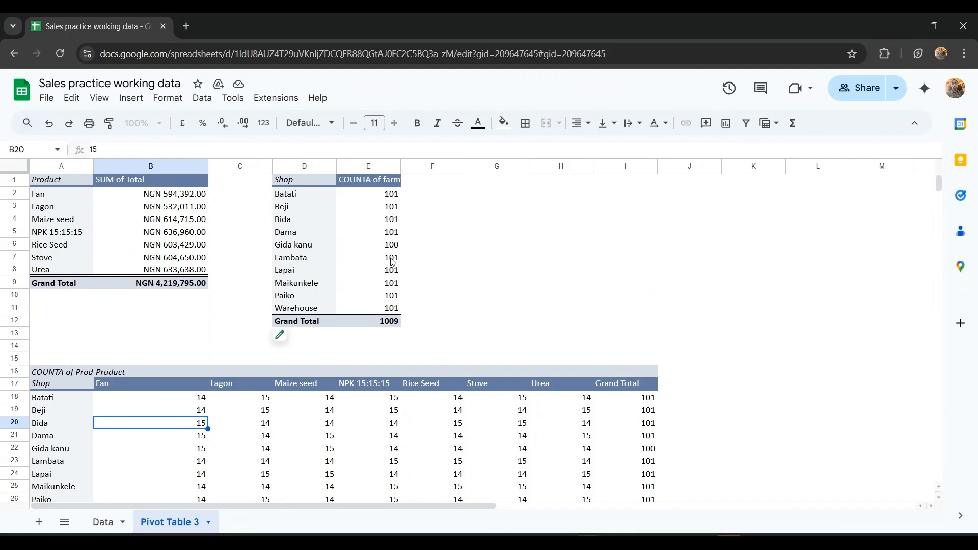
{"action": "scroll", "coordinate": [392, 262], "scroll_direction": "down", "scroll_amount": 2}
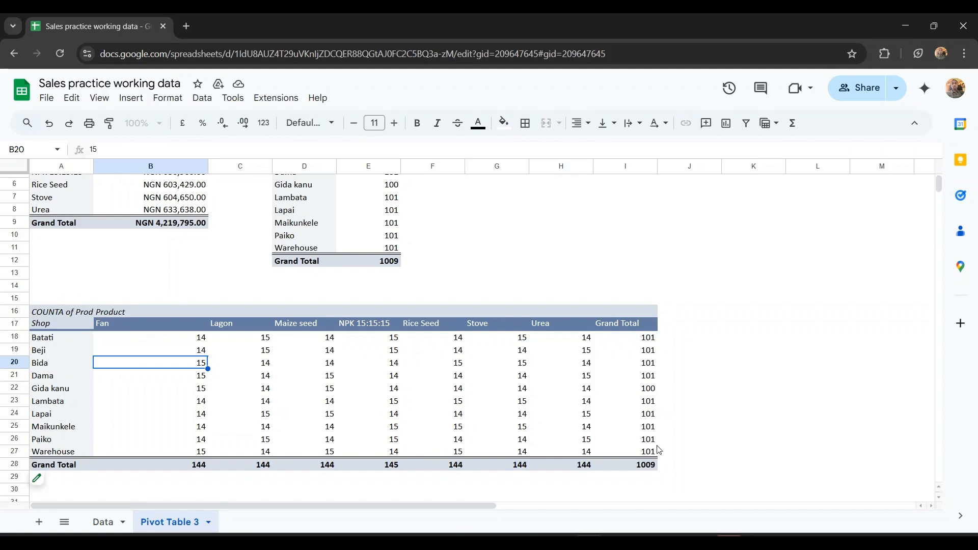
{"action": "scroll", "coordinate": [659, 450], "scroll_direction": "up", "scroll_amount": 3}
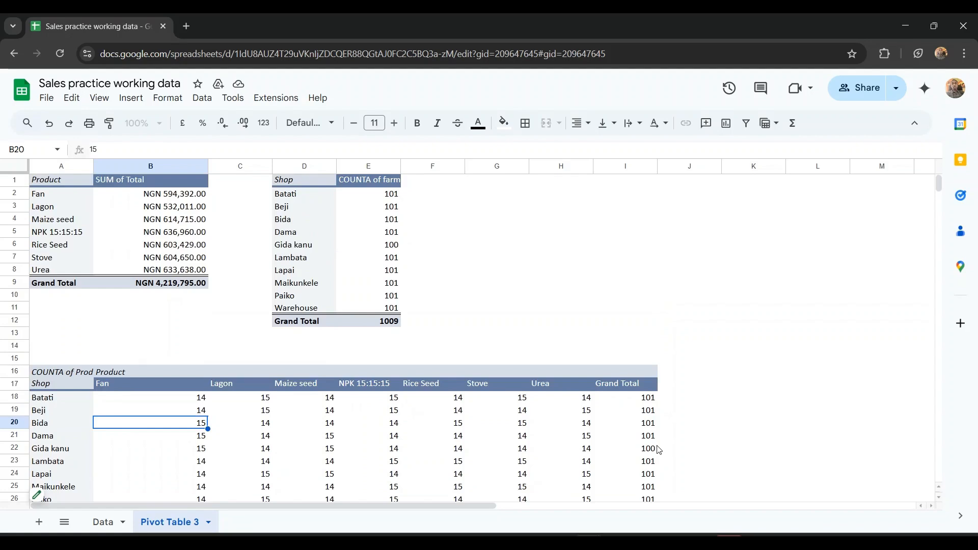